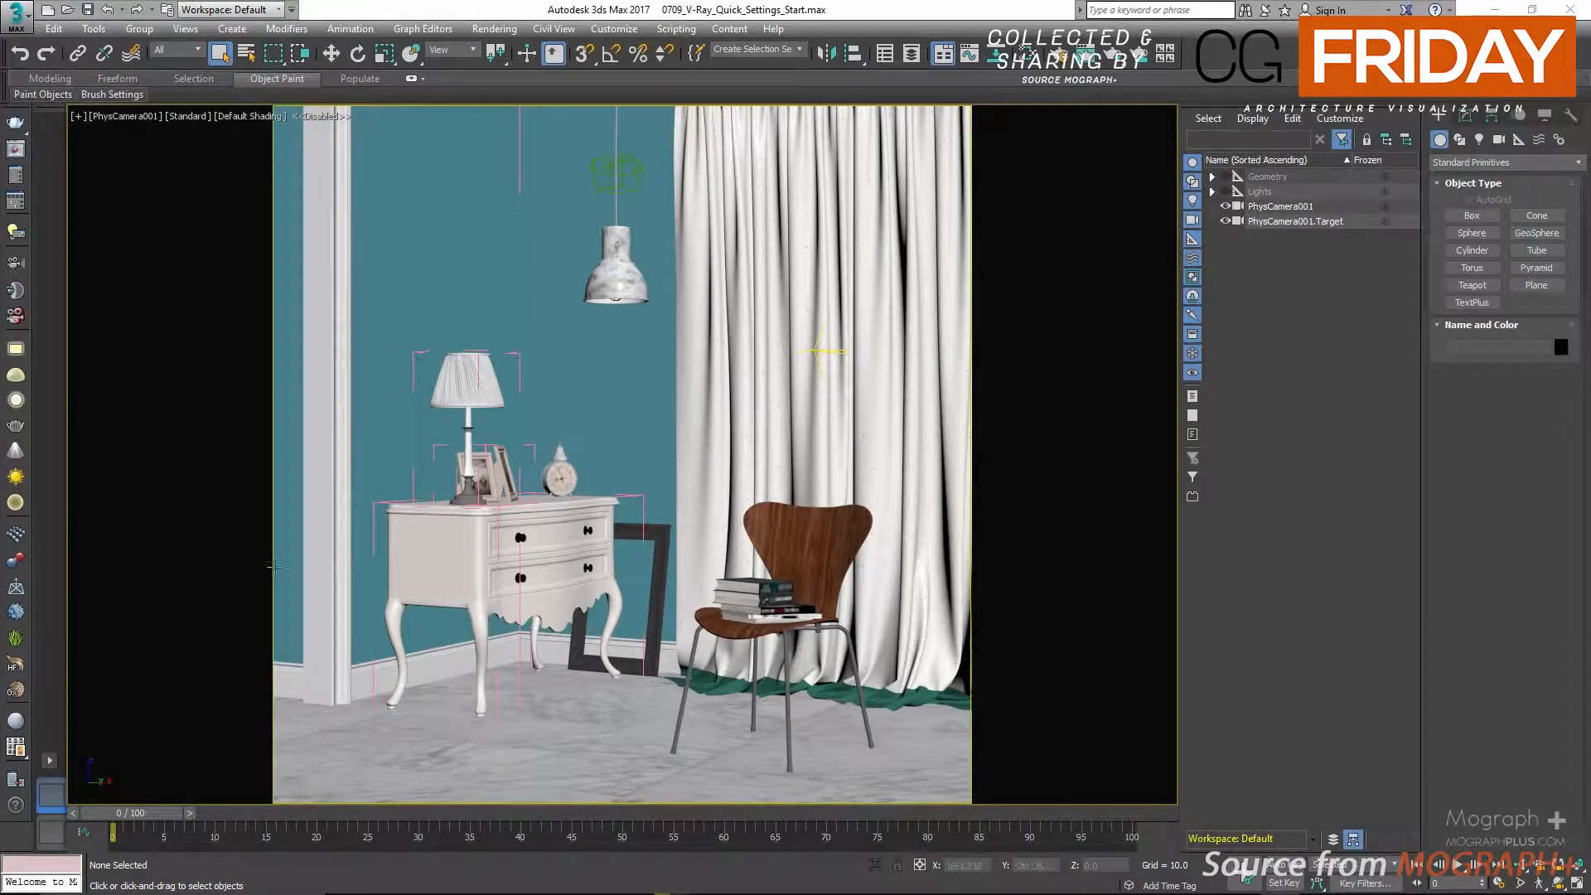
Step: Open the V-Ray Quick Settings window and place it over the middle of the viewport
click(15, 204)
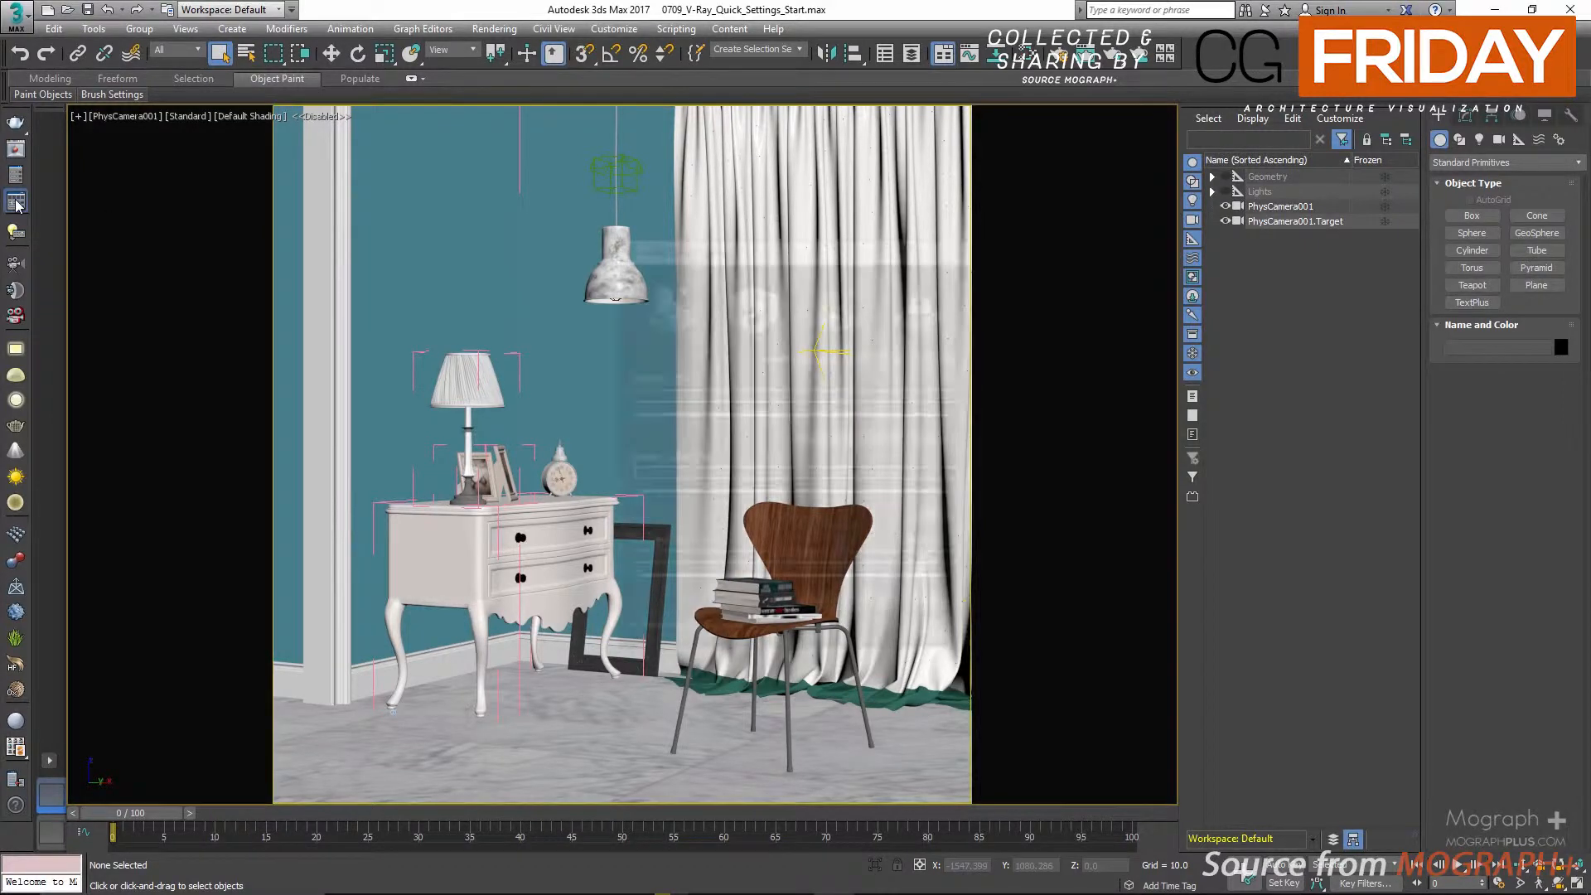
drag(751, 241, 615, 242)
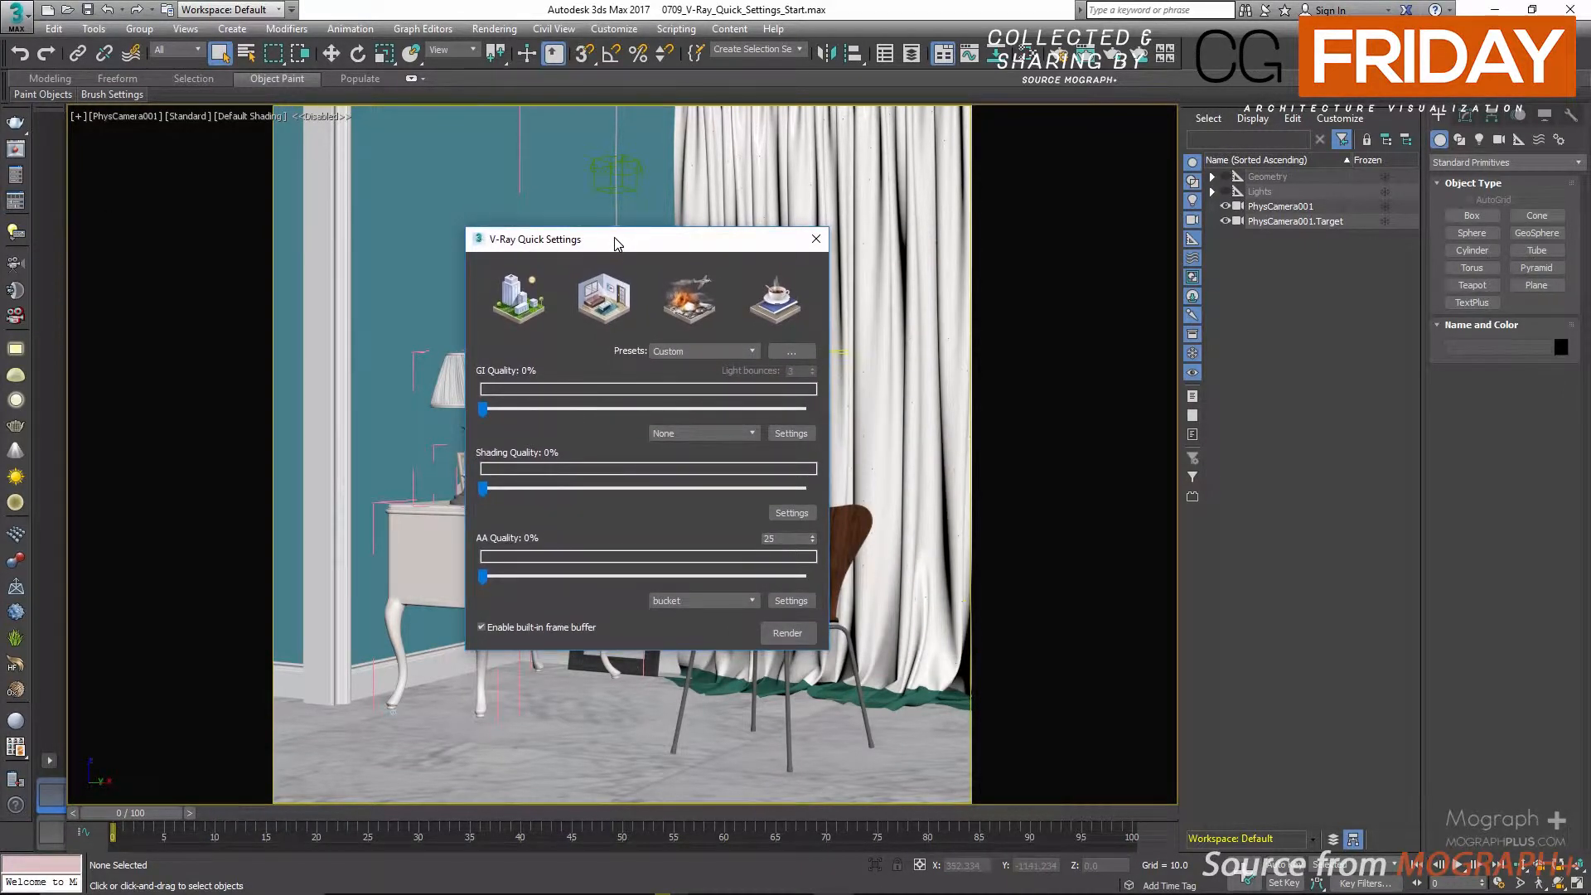
Step: Look through the V-Ray, GI, Settings and Render Elements sections of Render Setup and close it
click(14, 176)
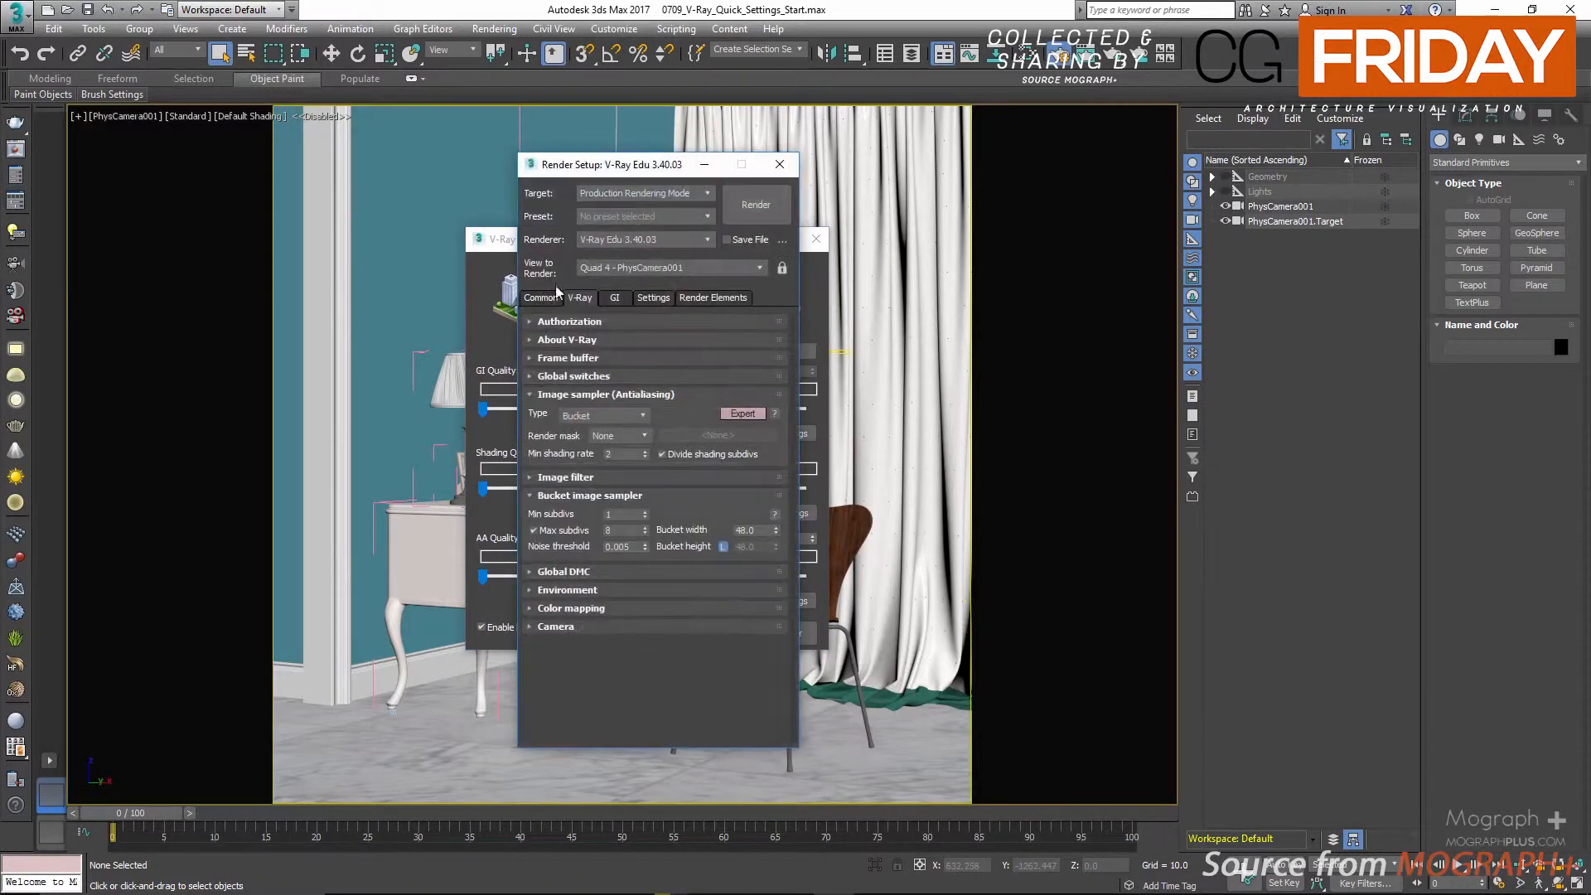
click(614, 297)
click(653, 297)
click(717, 299)
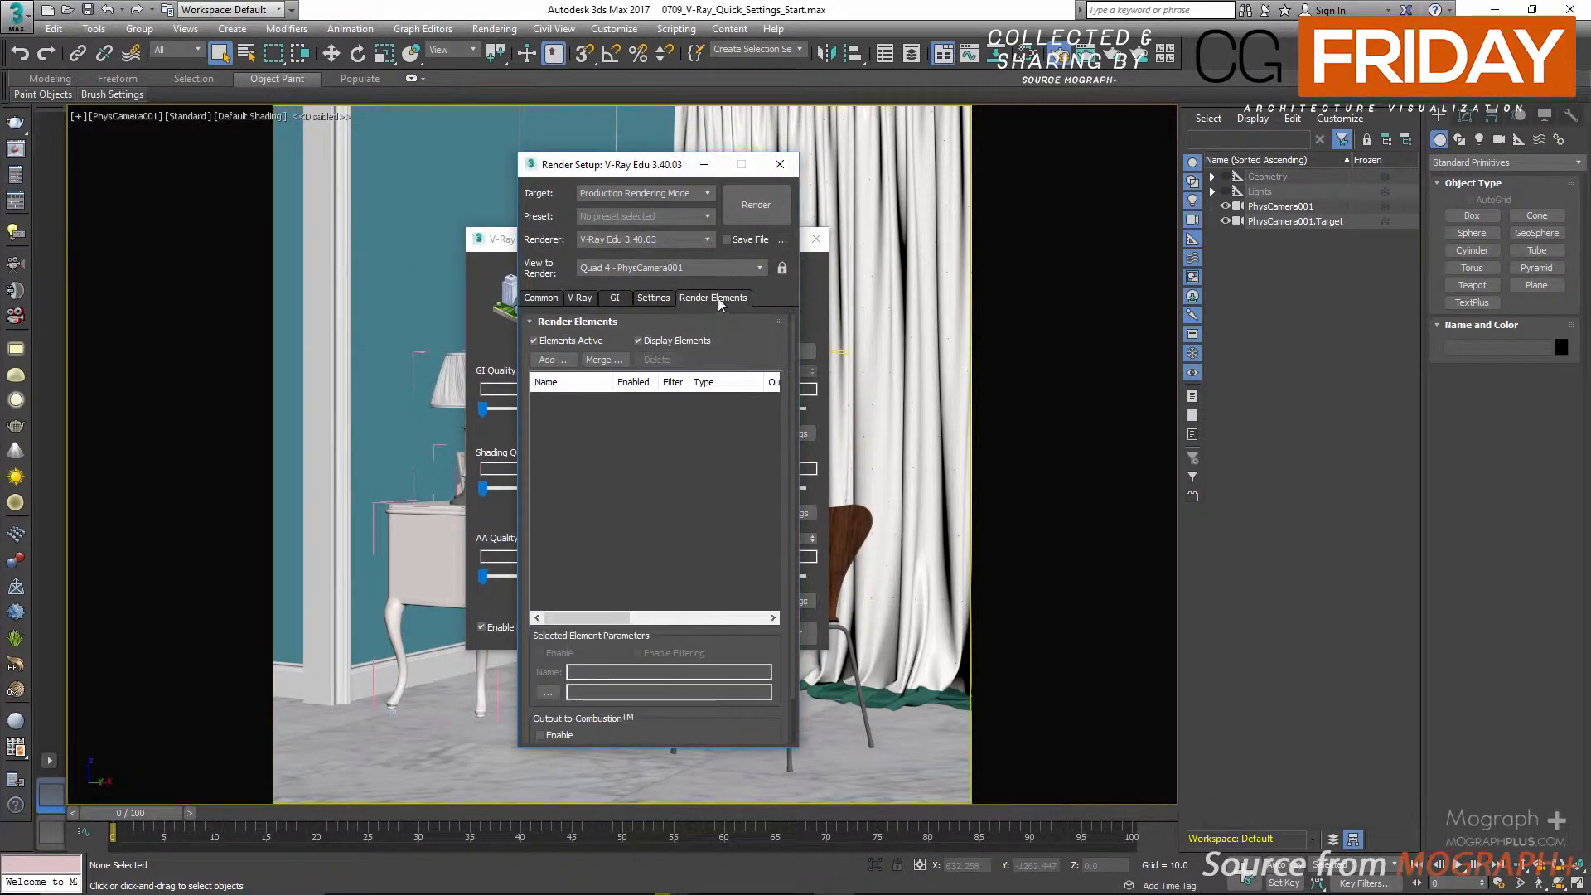
click(779, 164)
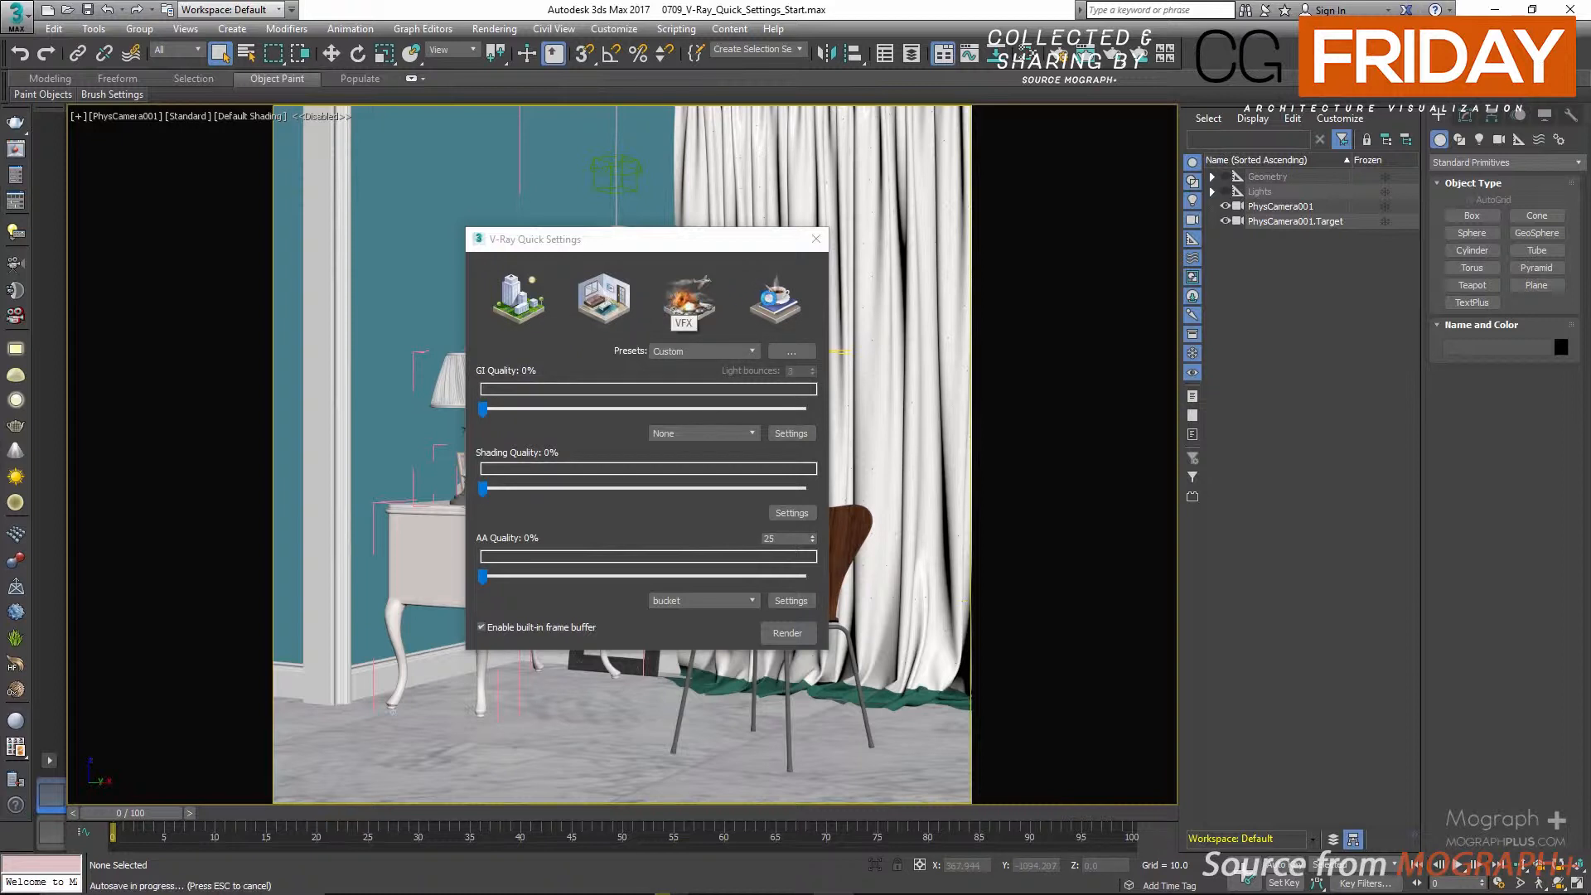
Step: Apply the ArchViz exterior preset and check its choice of GI engines
click(532, 304)
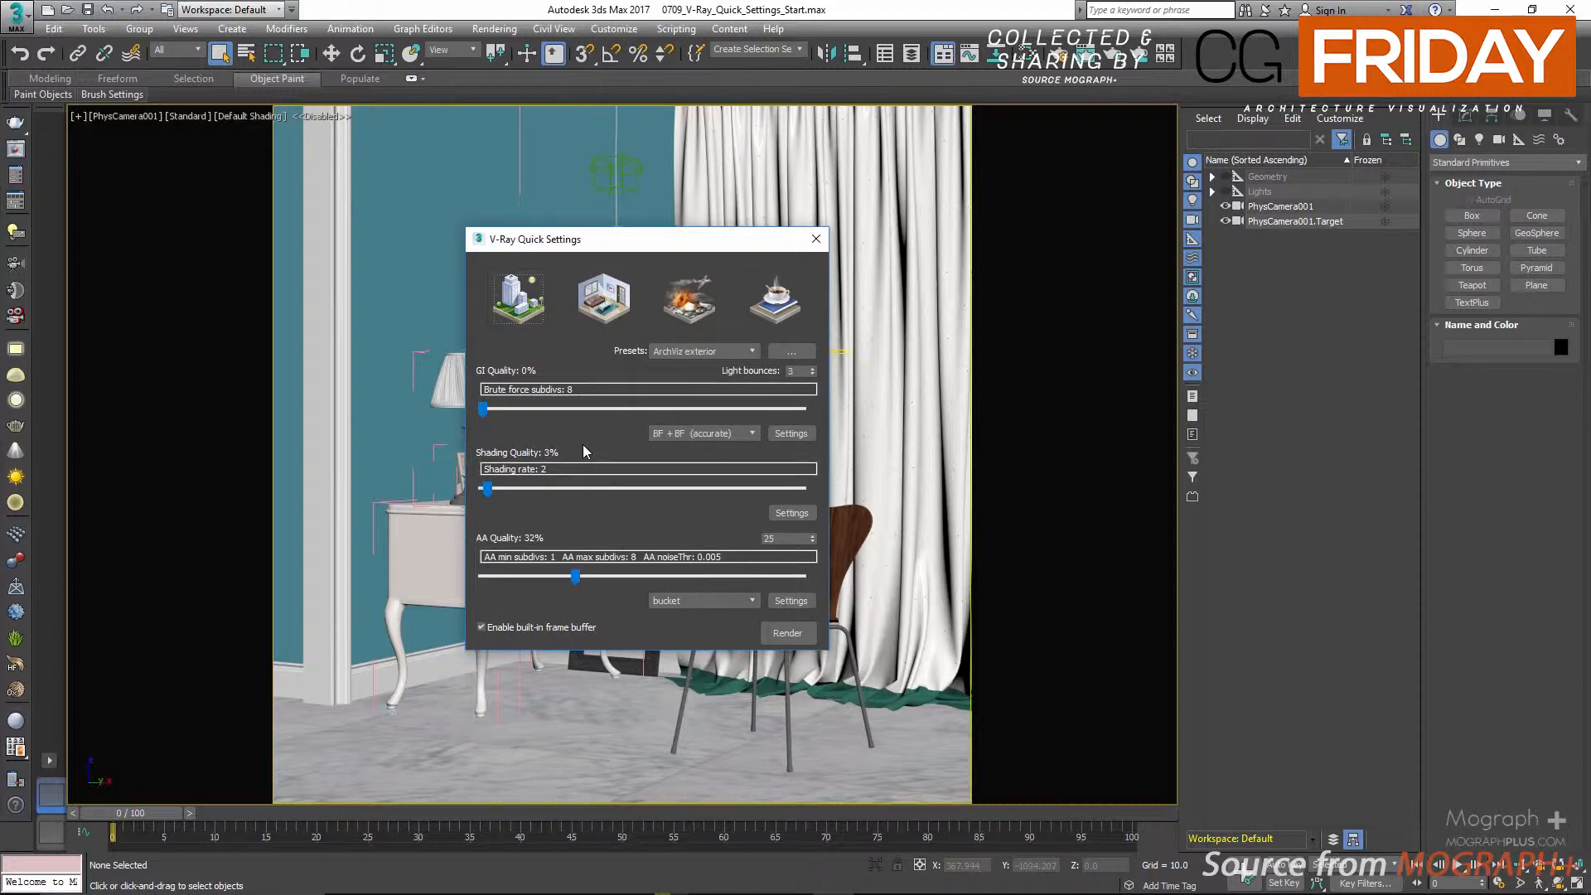
click(687, 433)
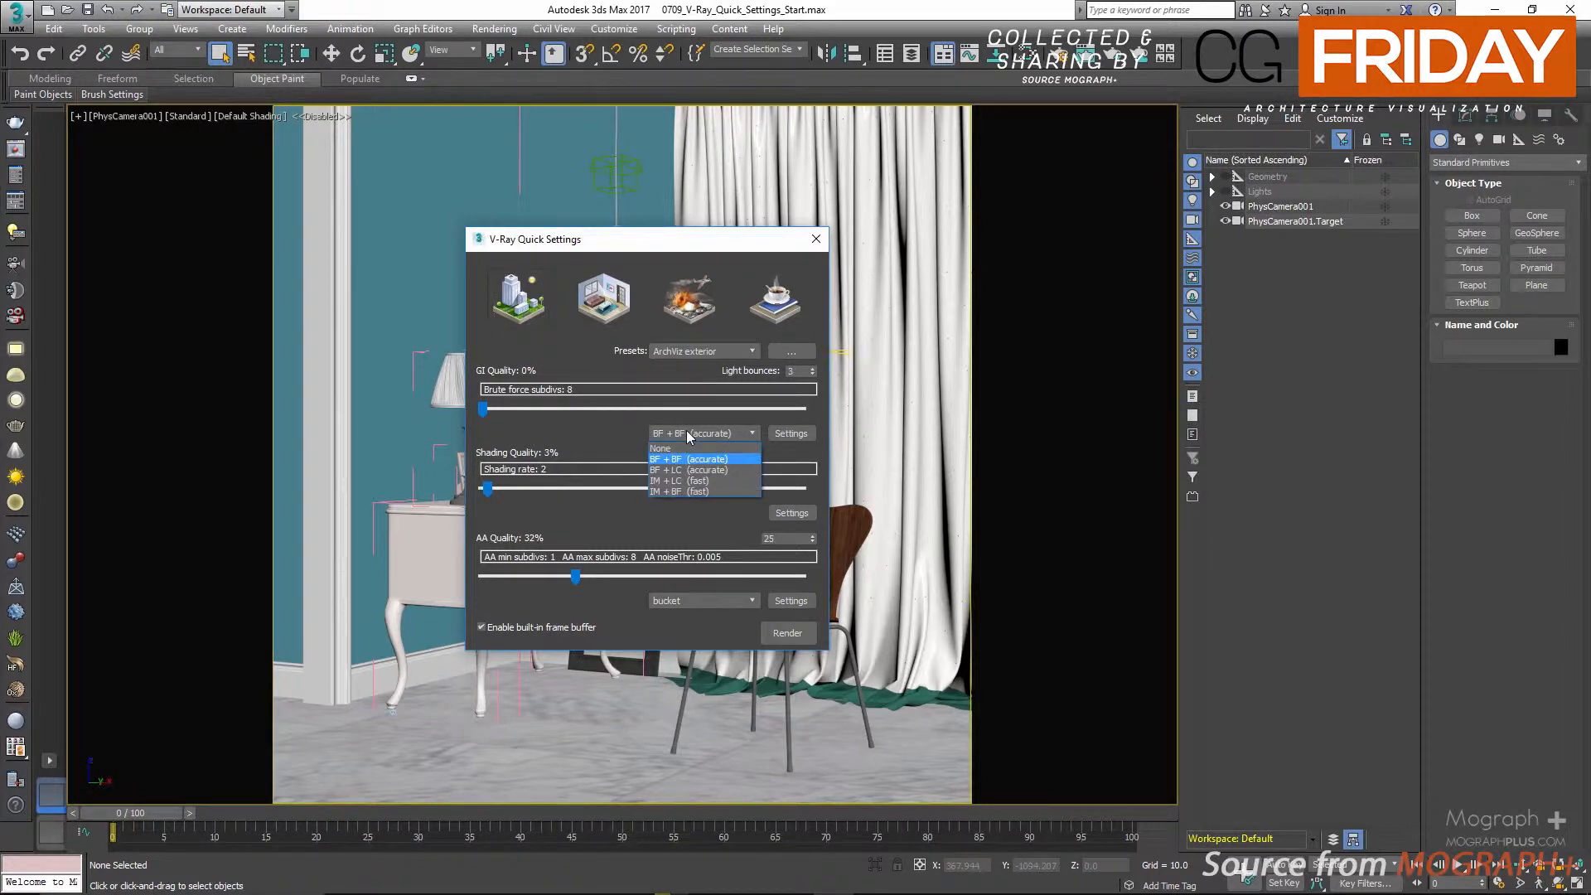
click(660, 437)
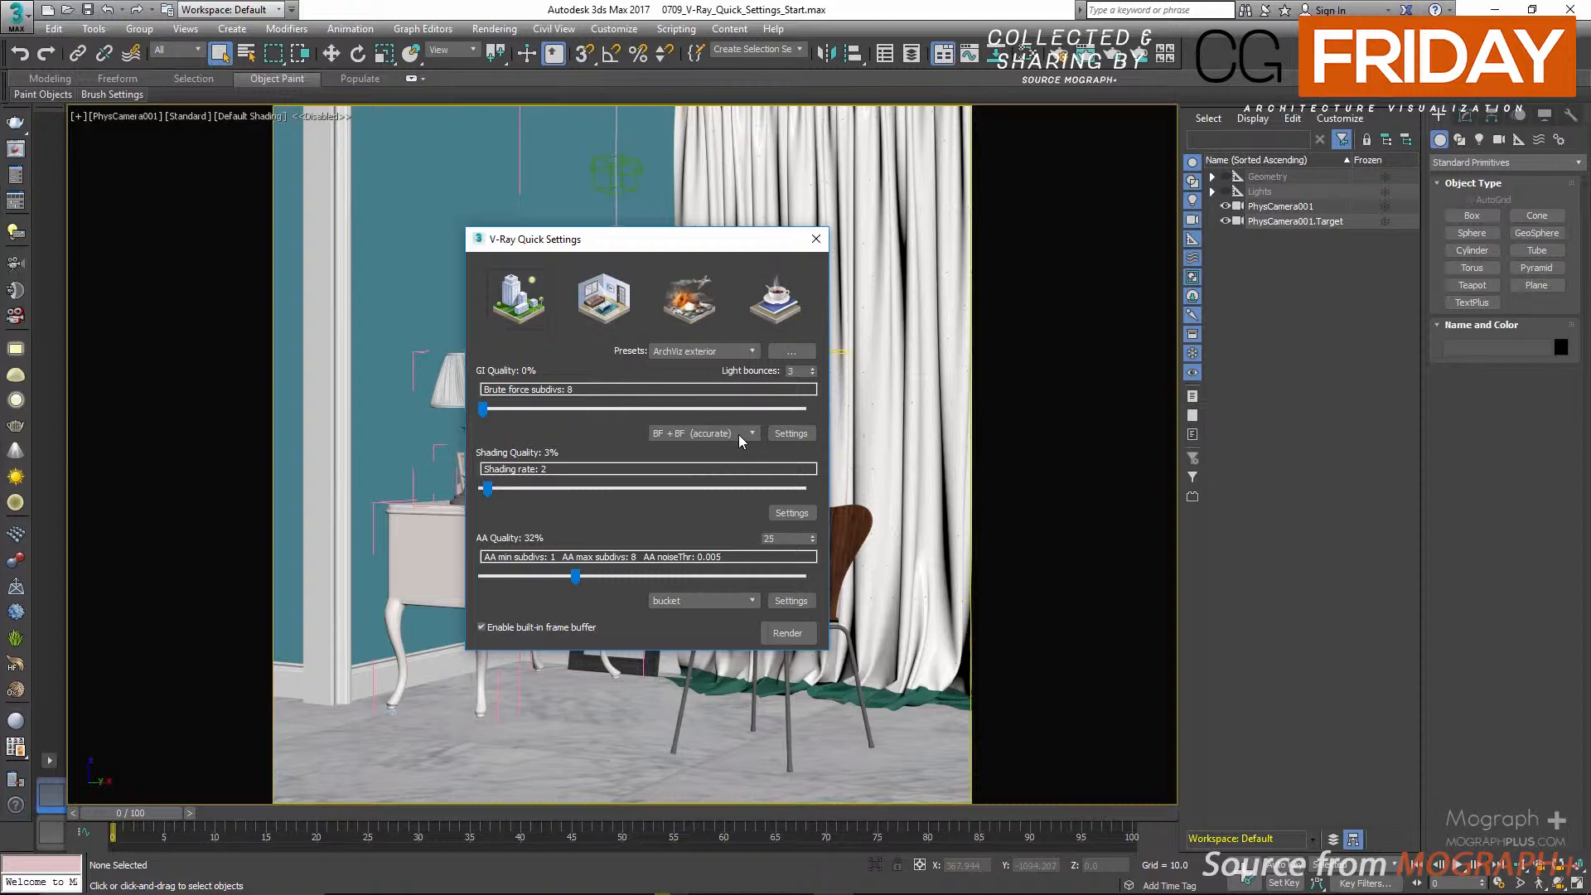
Step: Apply the ArchViz interior preset and check its choice of GI engines
click(610, 305)
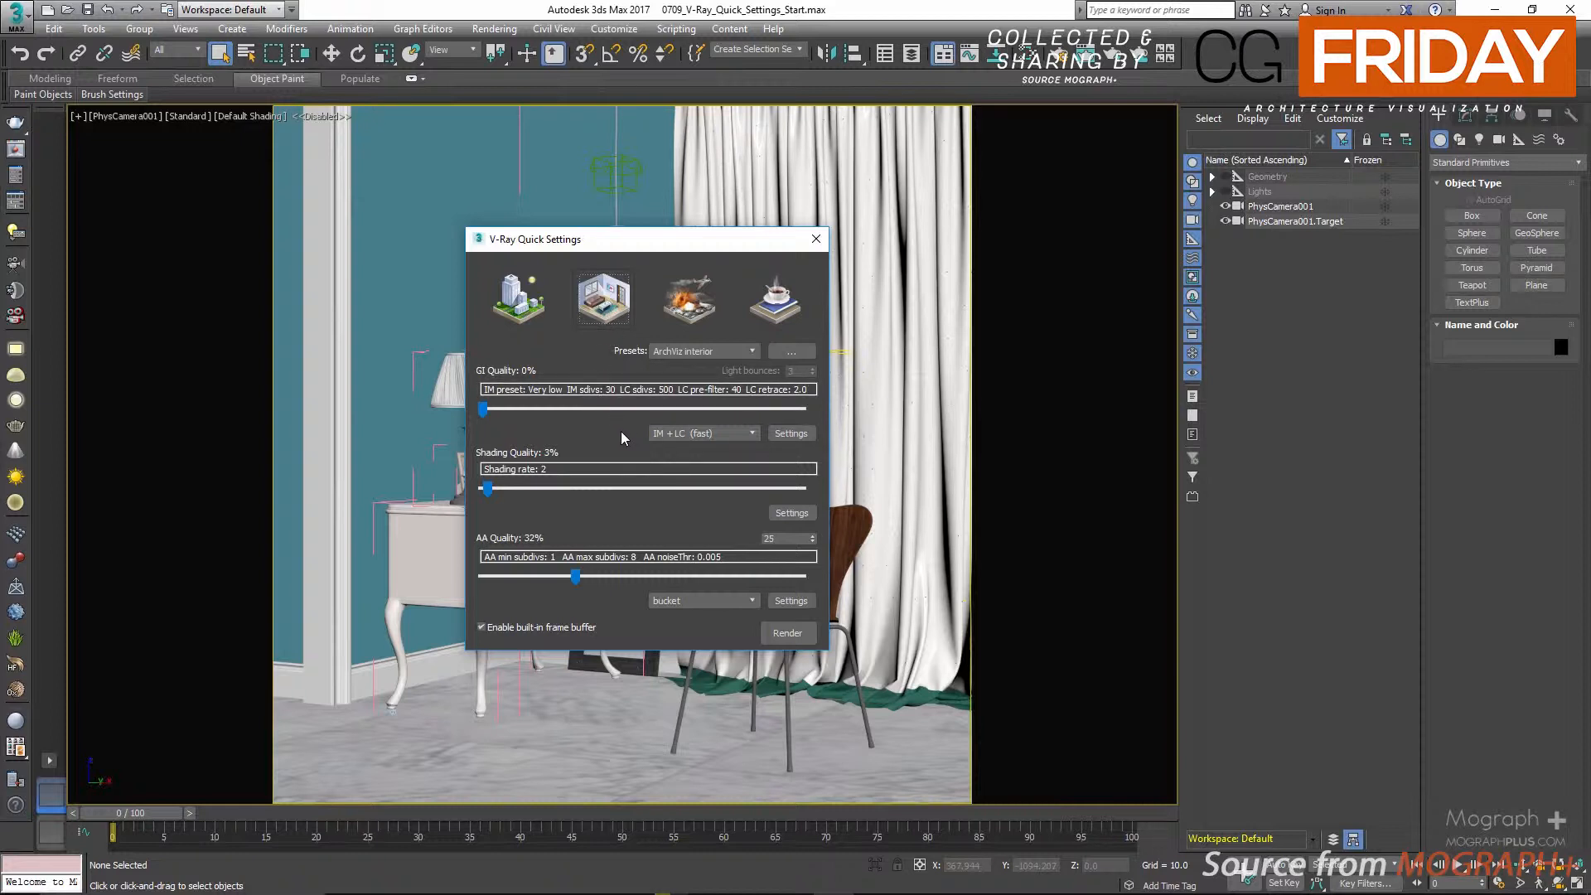
click(693, 432)
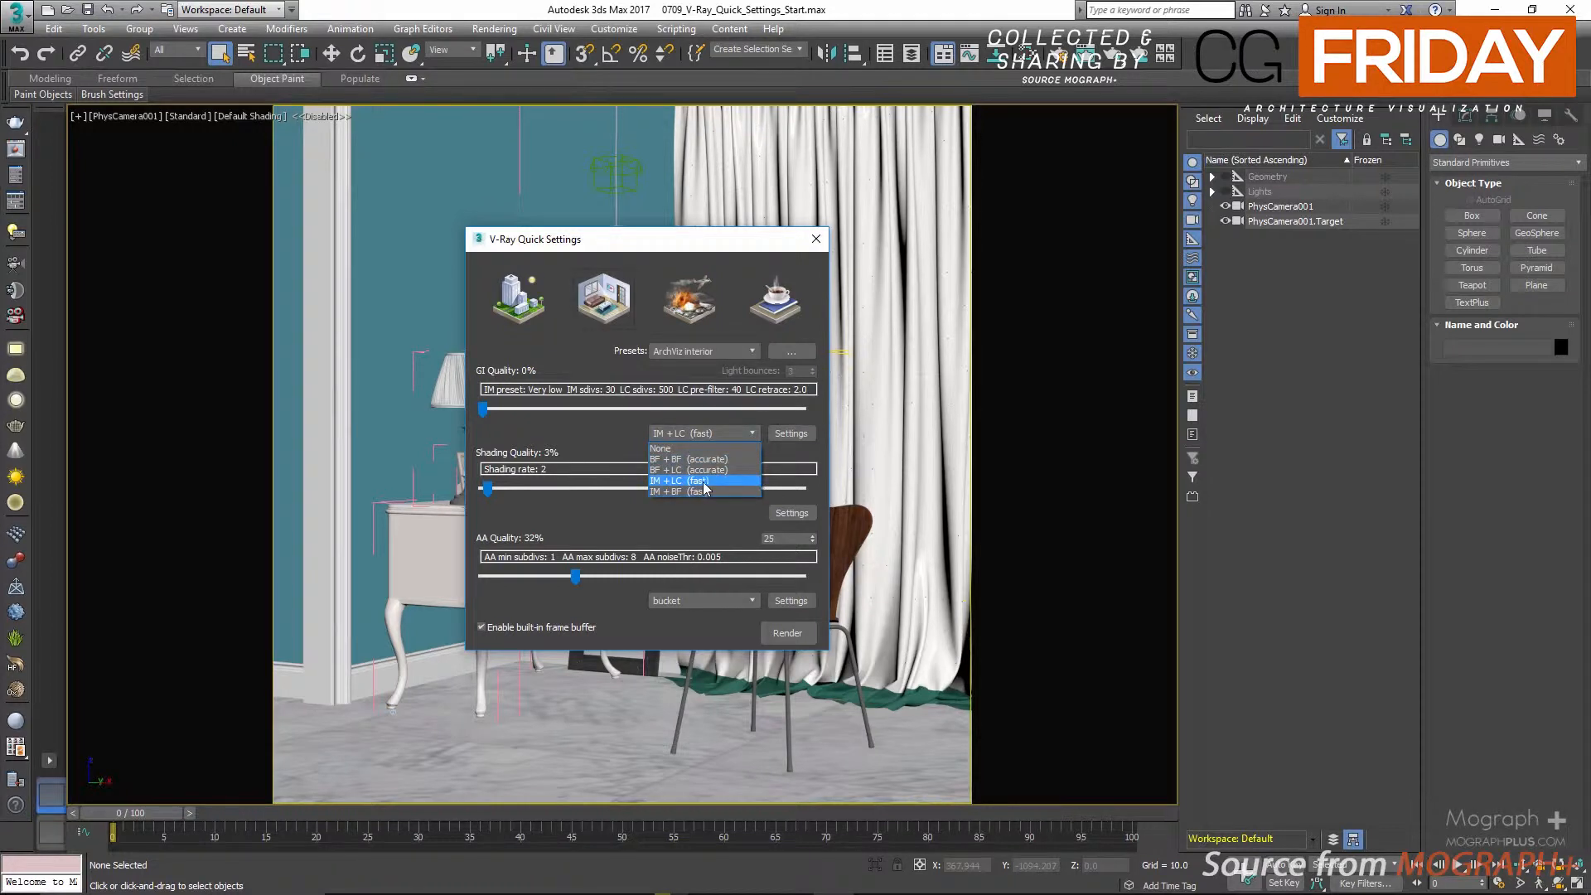
click(597, 426)
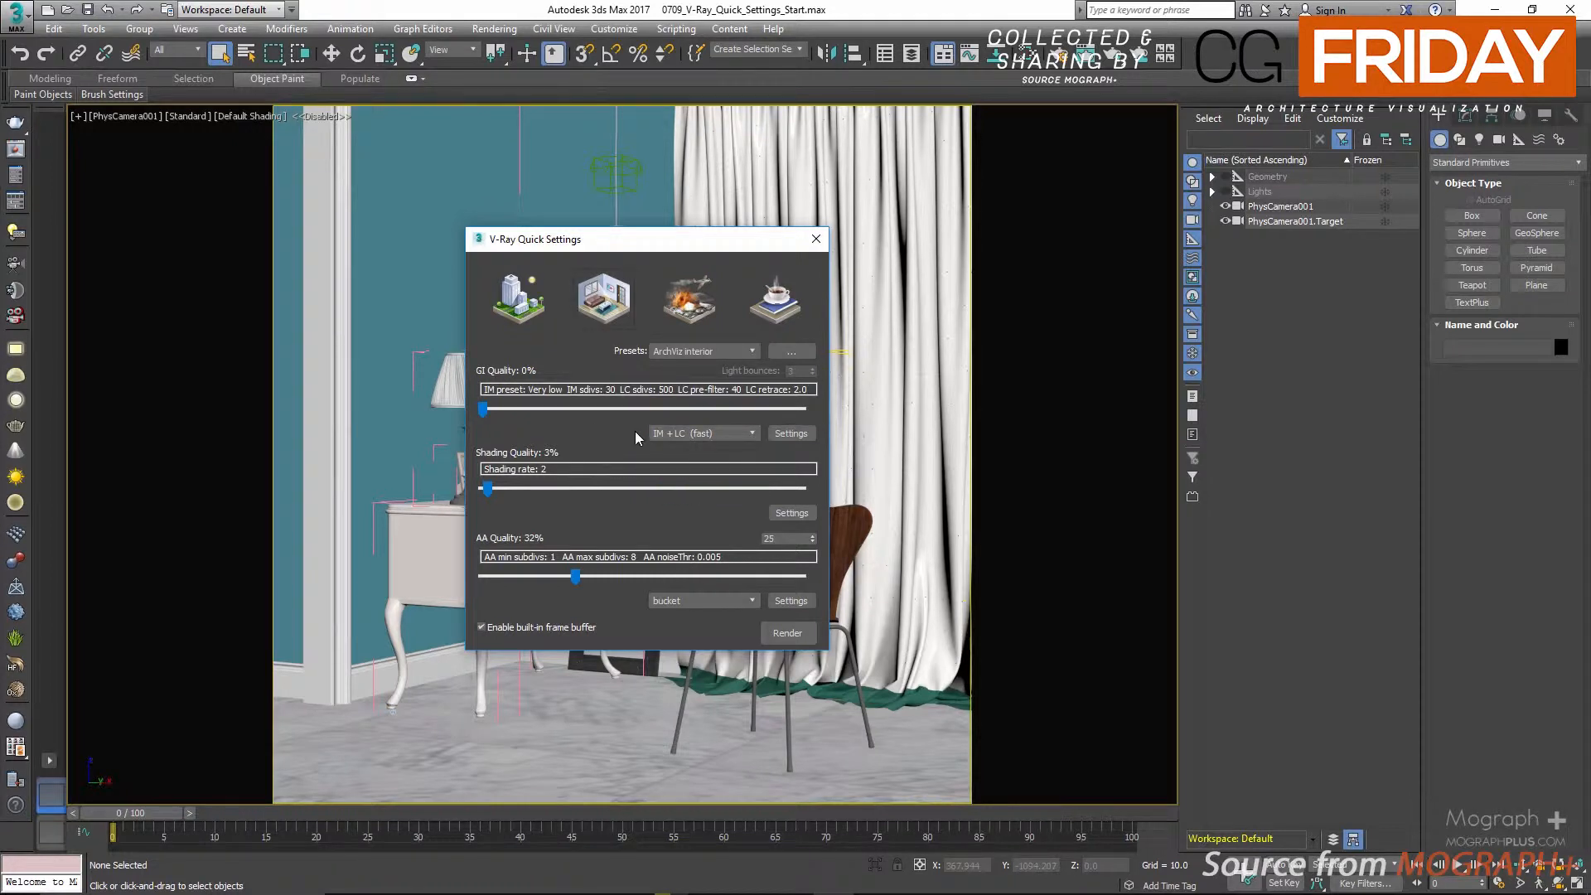
Step: Apply the VFX preset and check its choice of GI engines
click(675, 308)
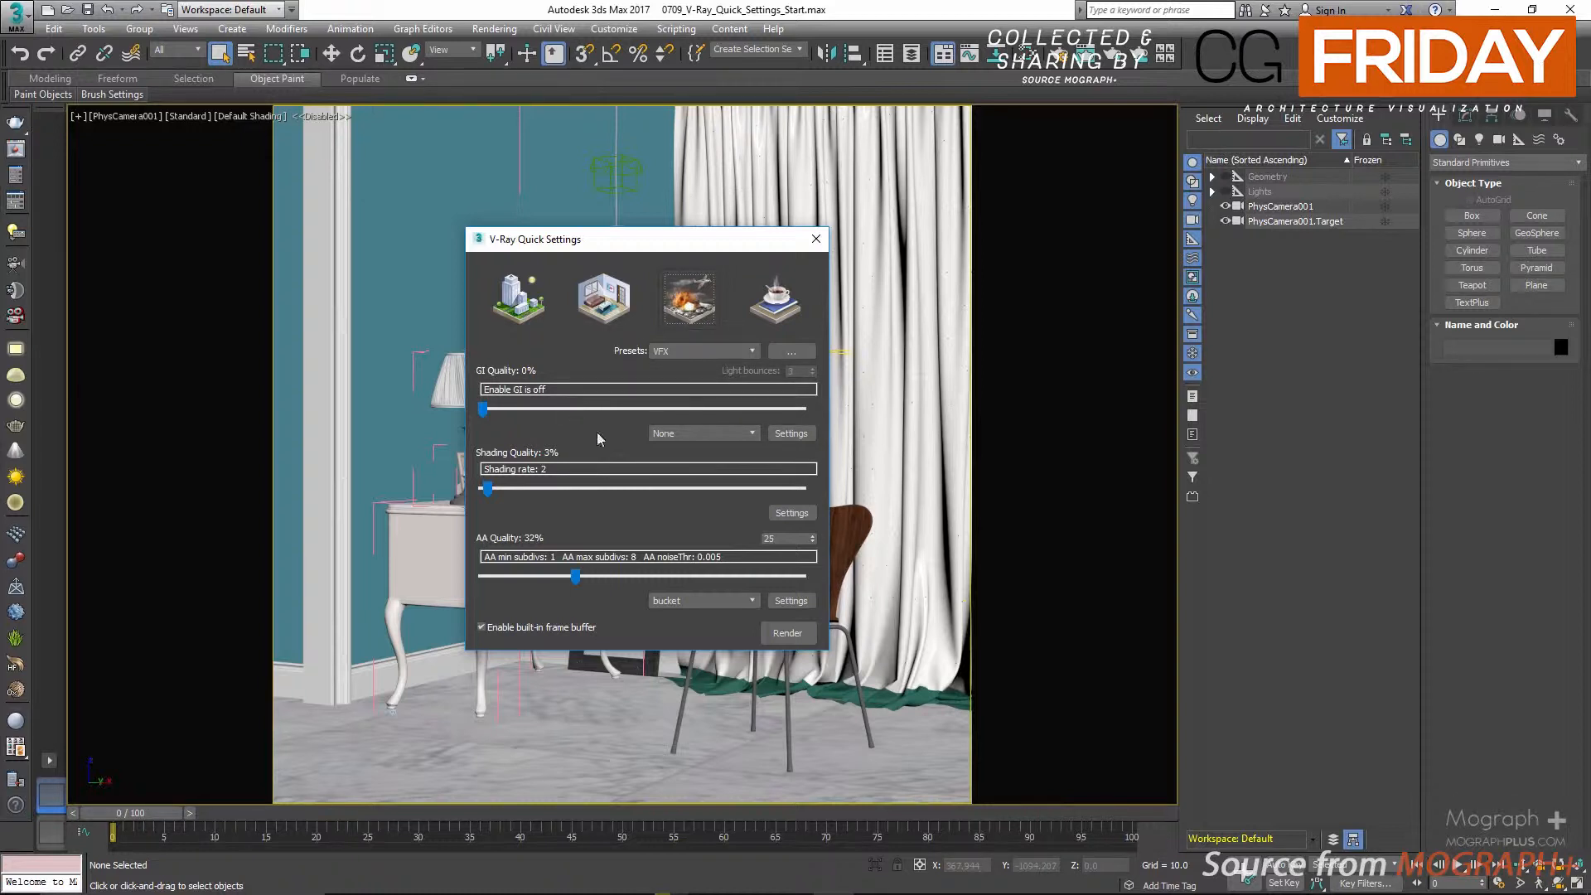
click(679, 438)
click(680, 435)
Step: Apply the Studio Setup preset and examine its GI engine choice and the saved V-Ray presets list
click(771, 295)
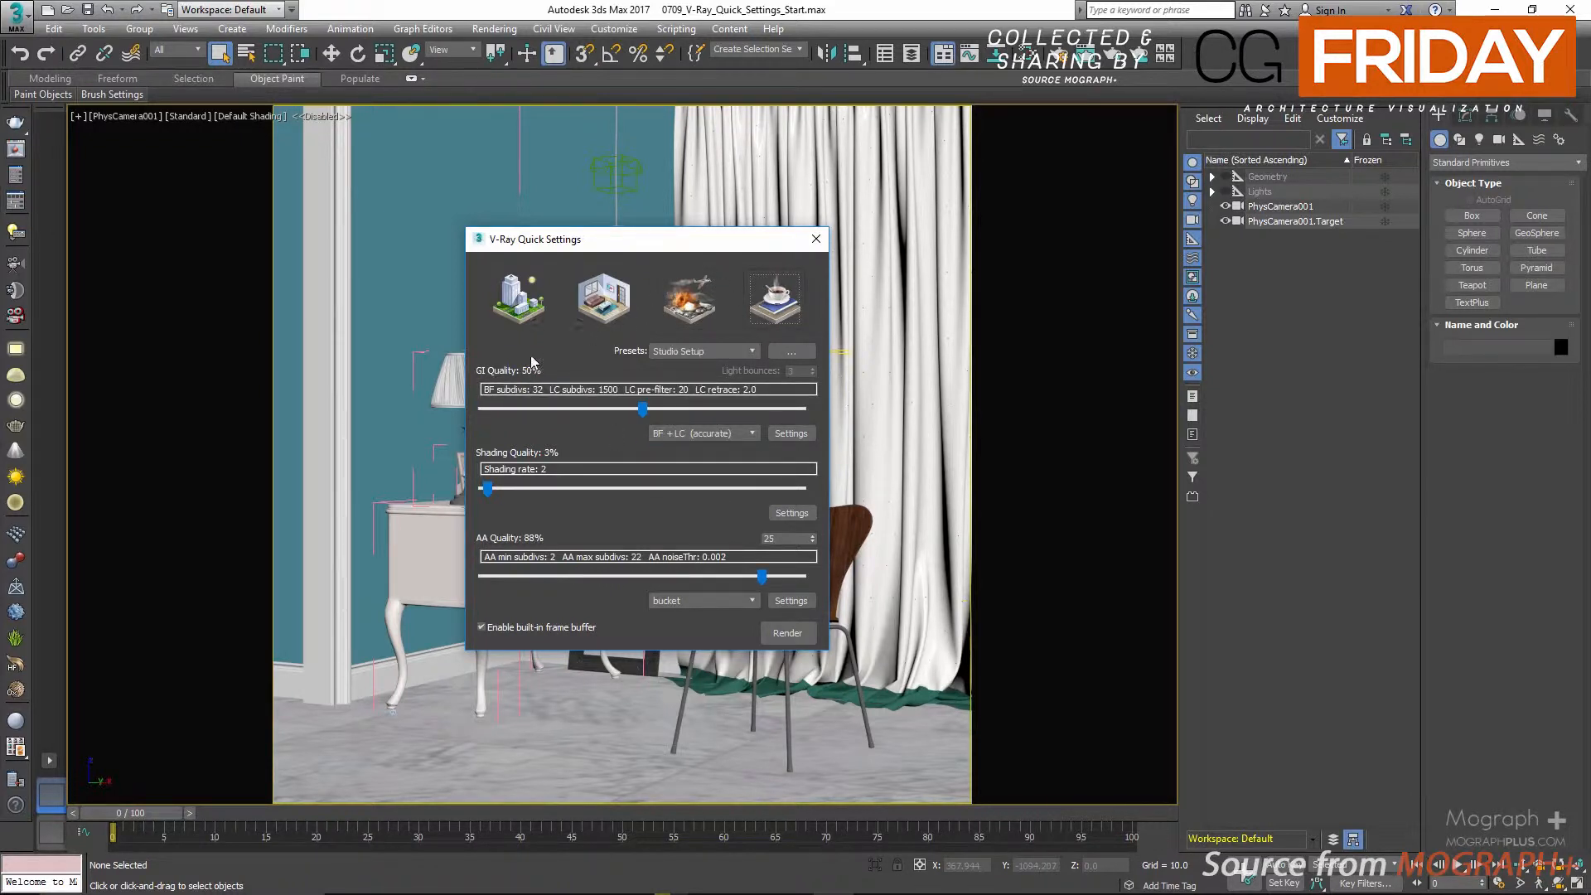
click(733, 434)
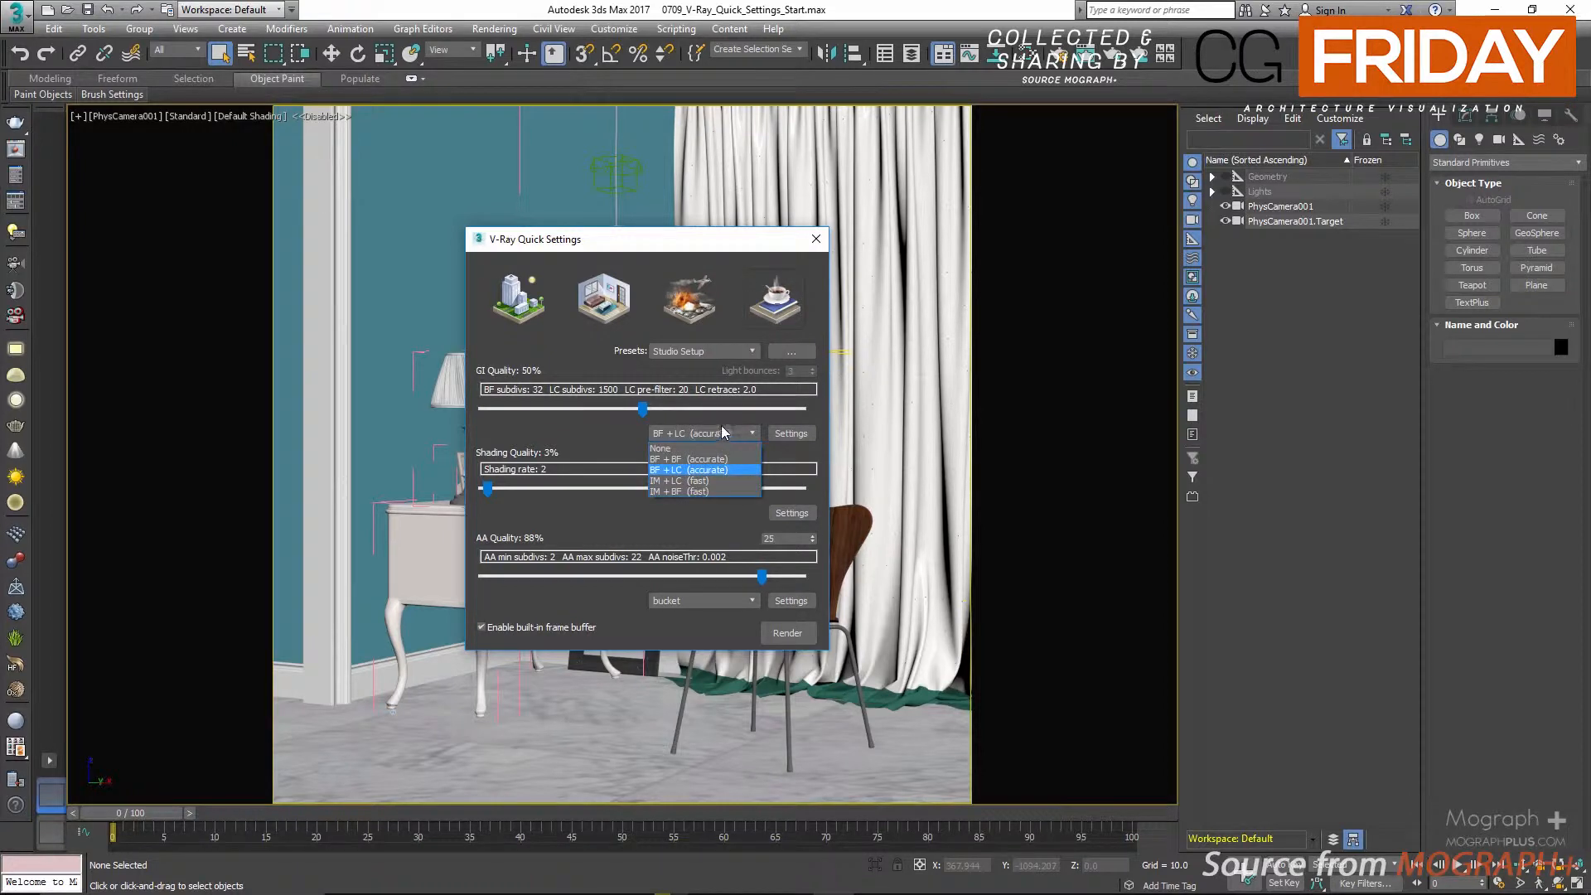
click(616, 428)
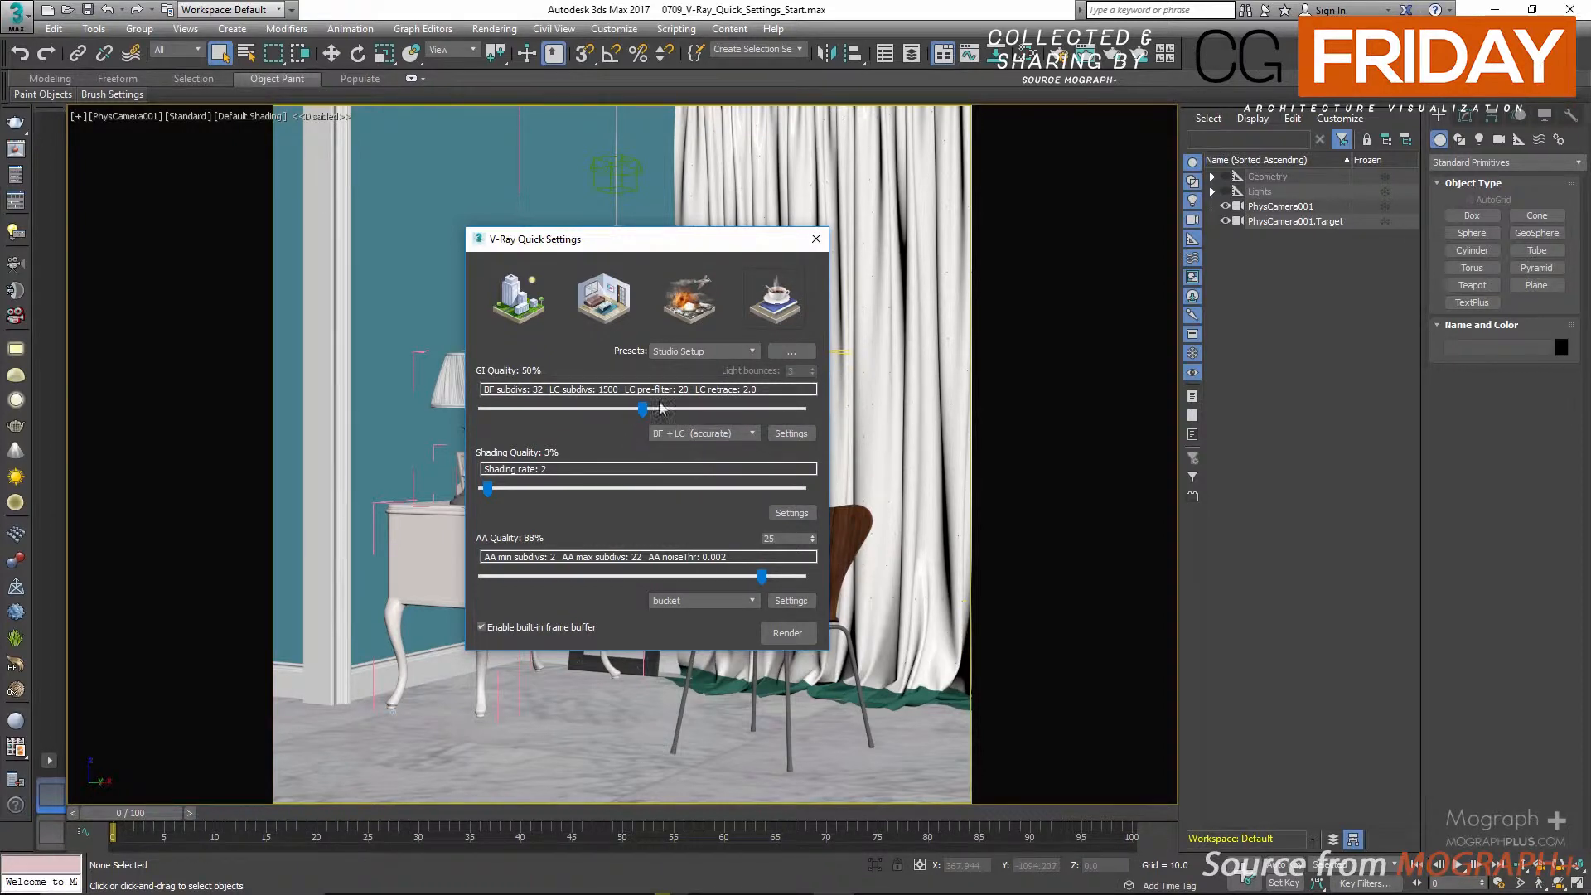
click(791, 351)
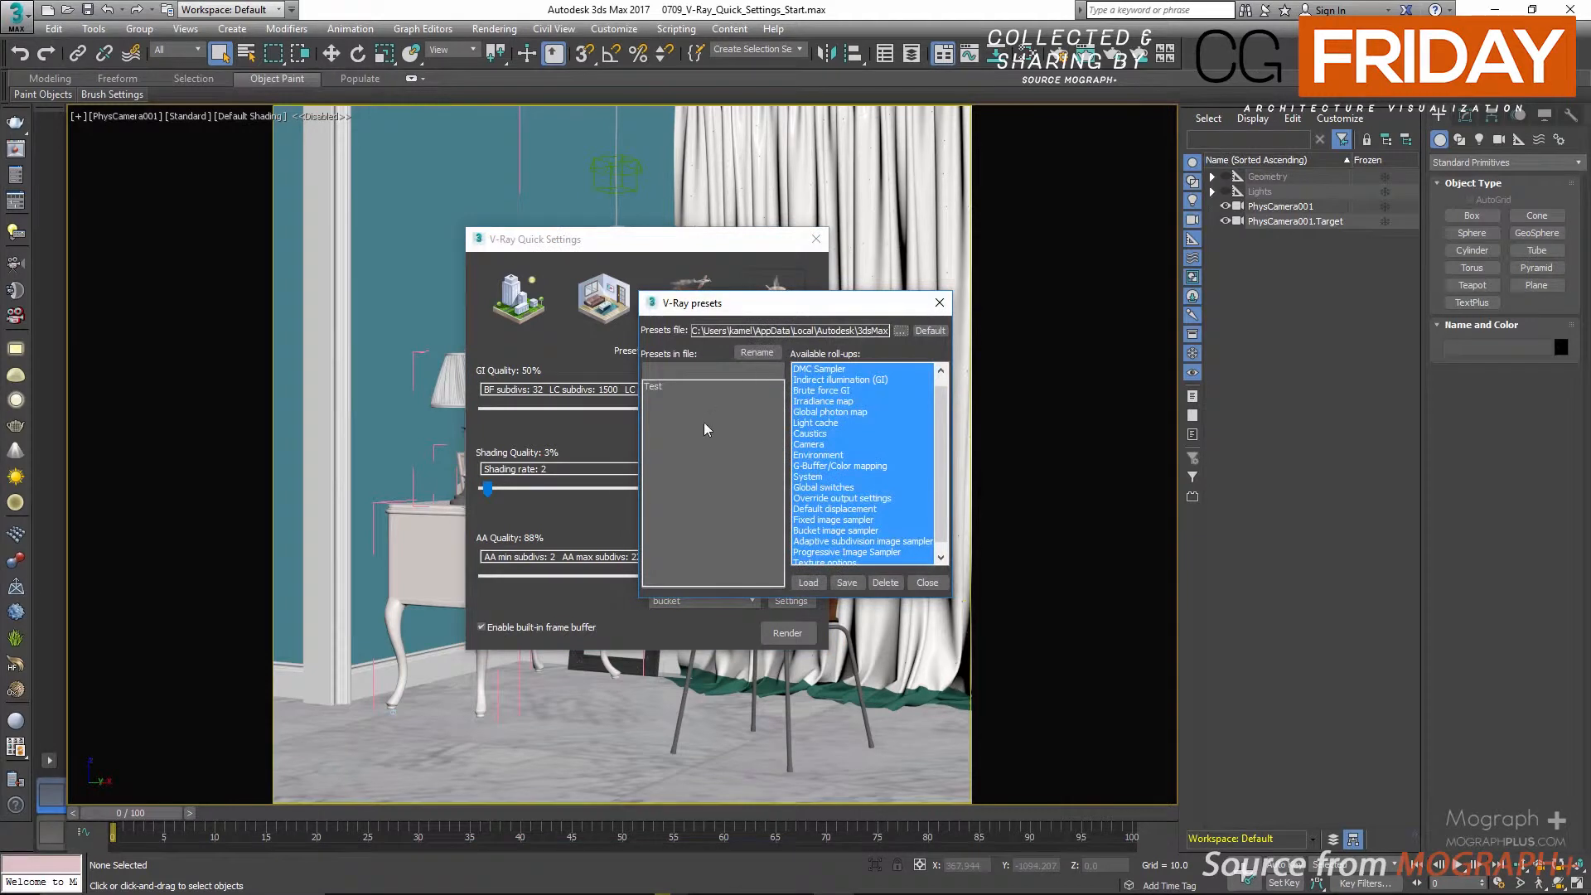
click(938, 303)
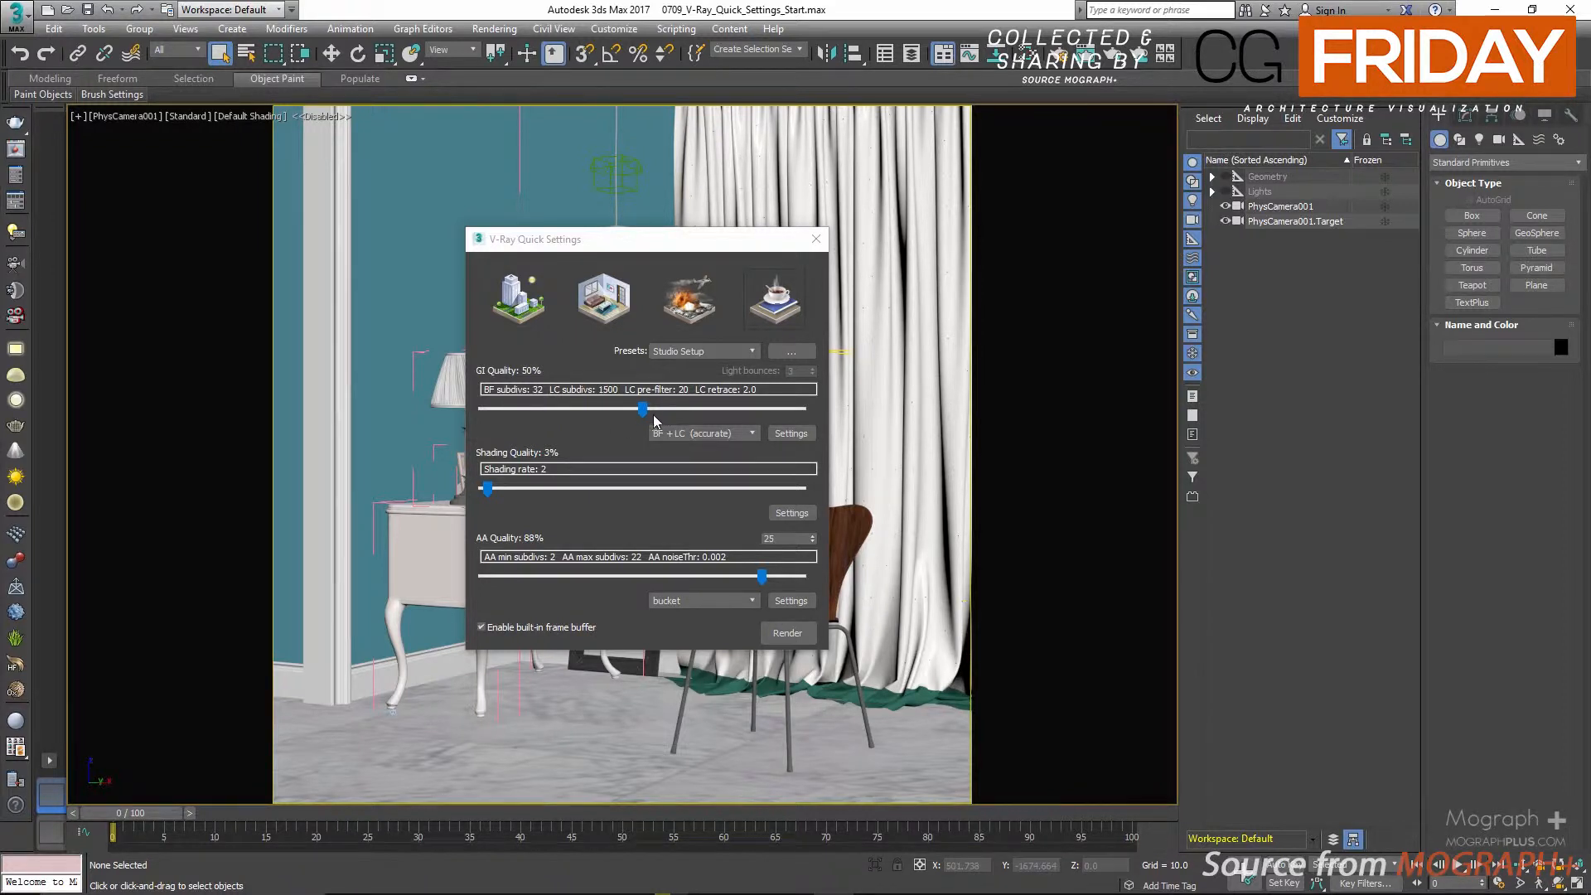
Step: Lower the GI quality to 0% and inspect the brute force and light cache subdivs
drag(647, 414, 483, 414)
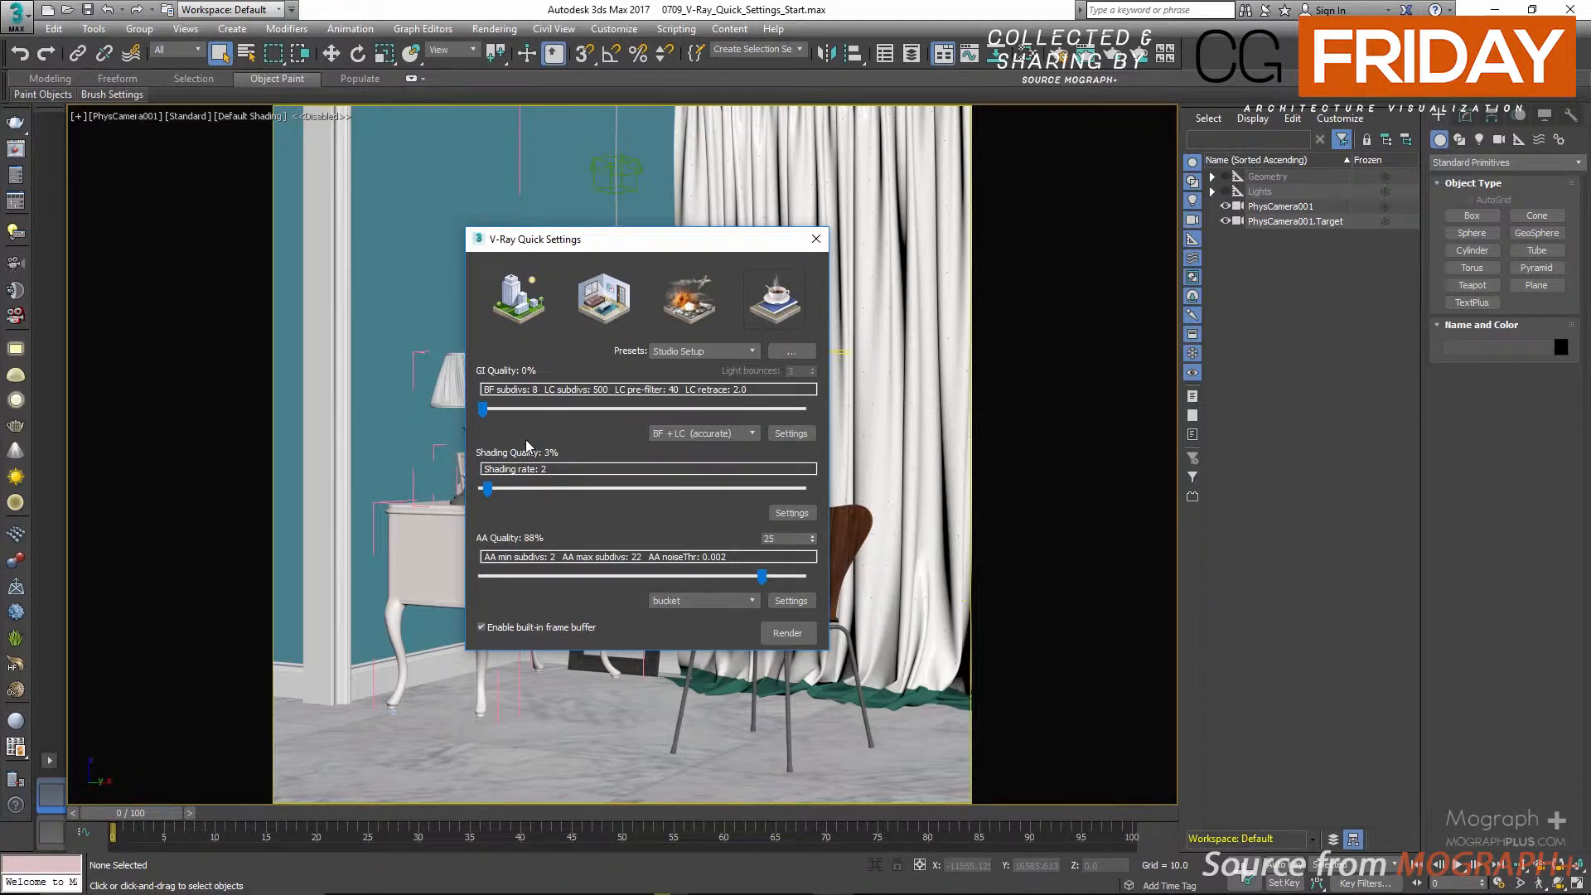
double_click(535, 390)
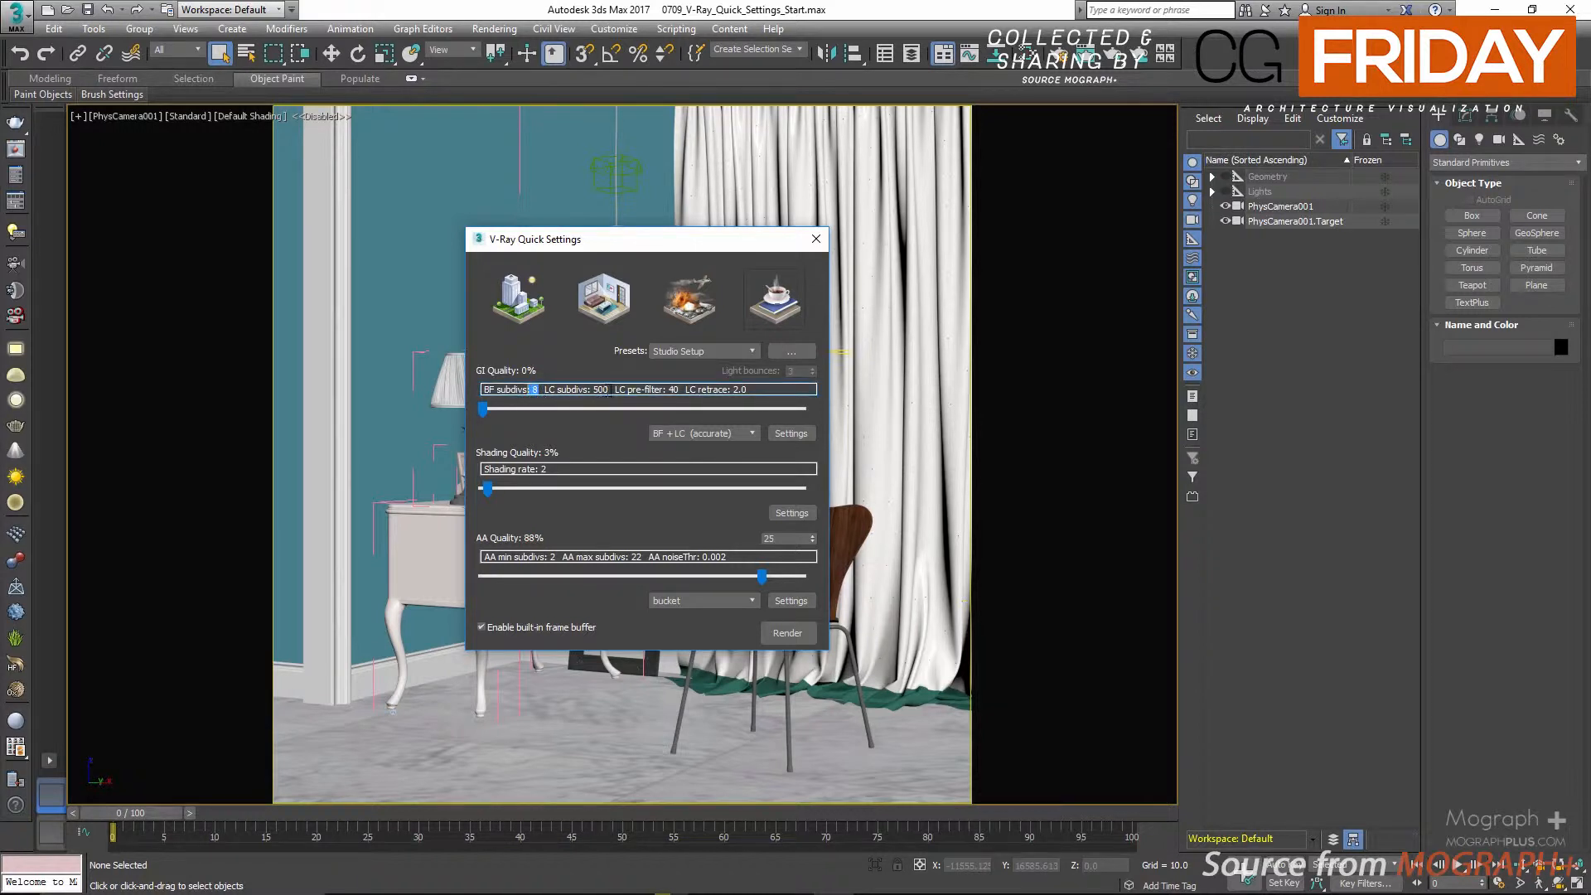
double_click(590, 389)
Step: Raise the GI quality to 50% and inspect the resulting brute force and light cache subdivs
drag(483, 409, 611, 409)
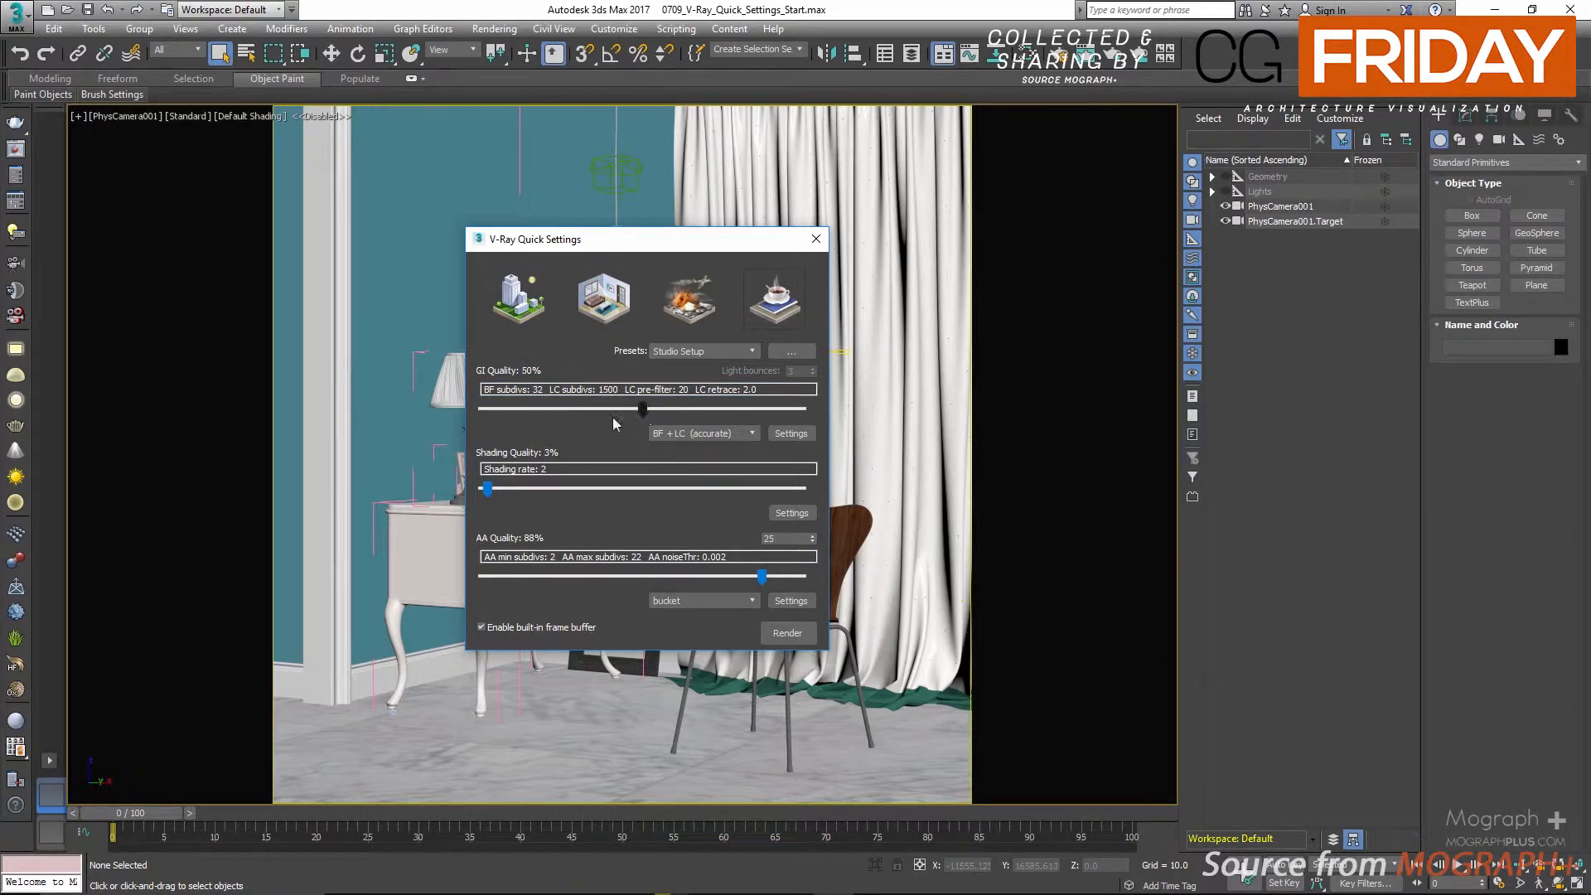
double_click(539, 390)
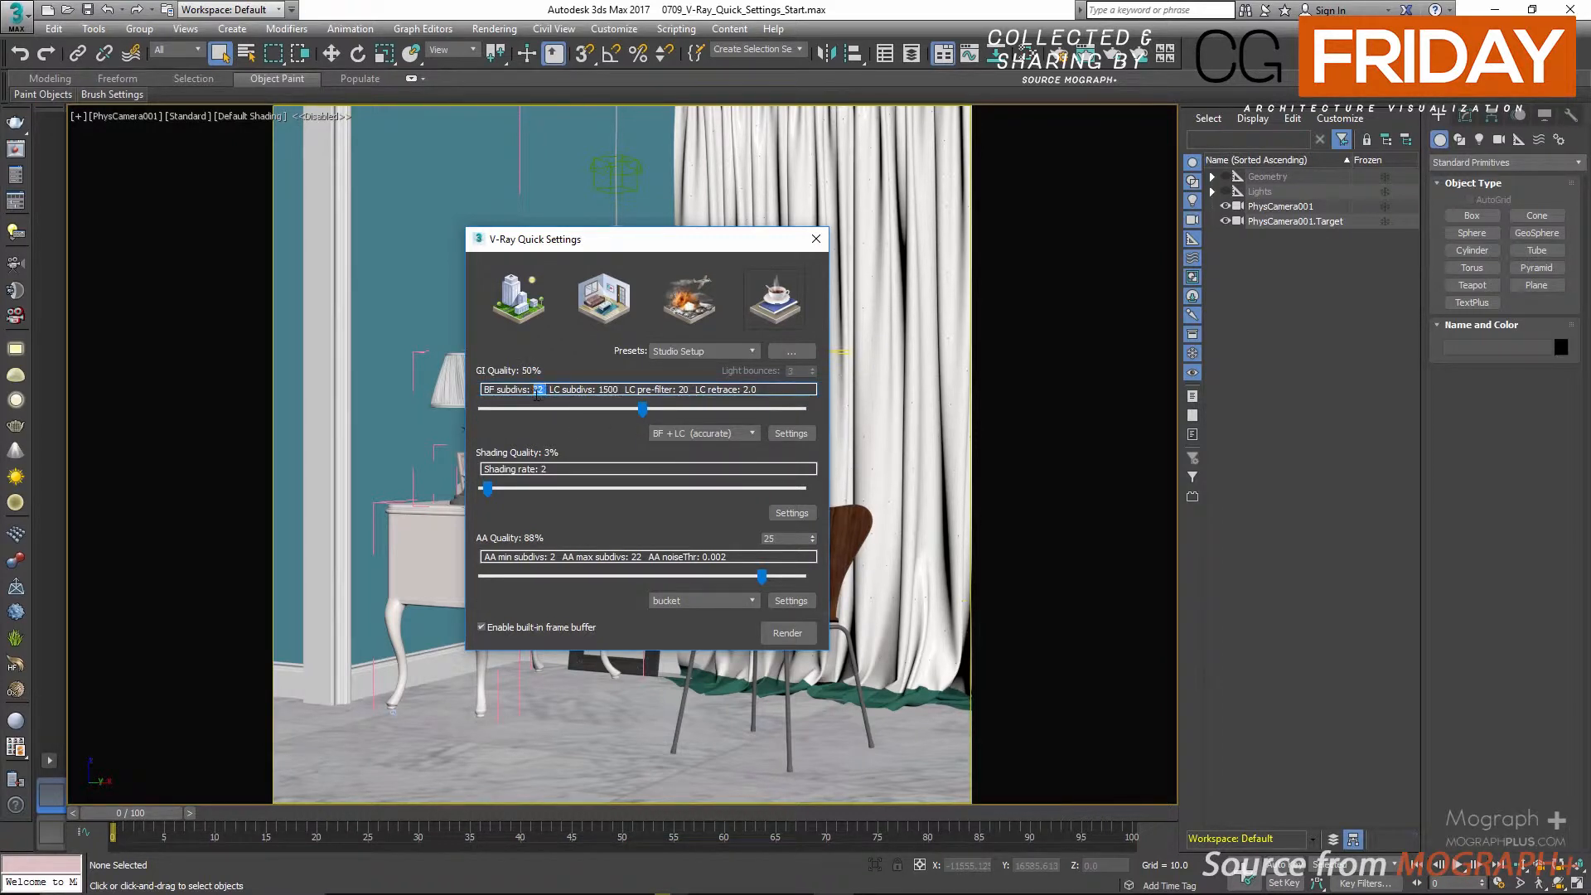
drag(619, 390, 599, 391)
Step: Examine the available GI engine combinations and the global illumination settings in Render Setup, and close Render Setup
click(691, 435)
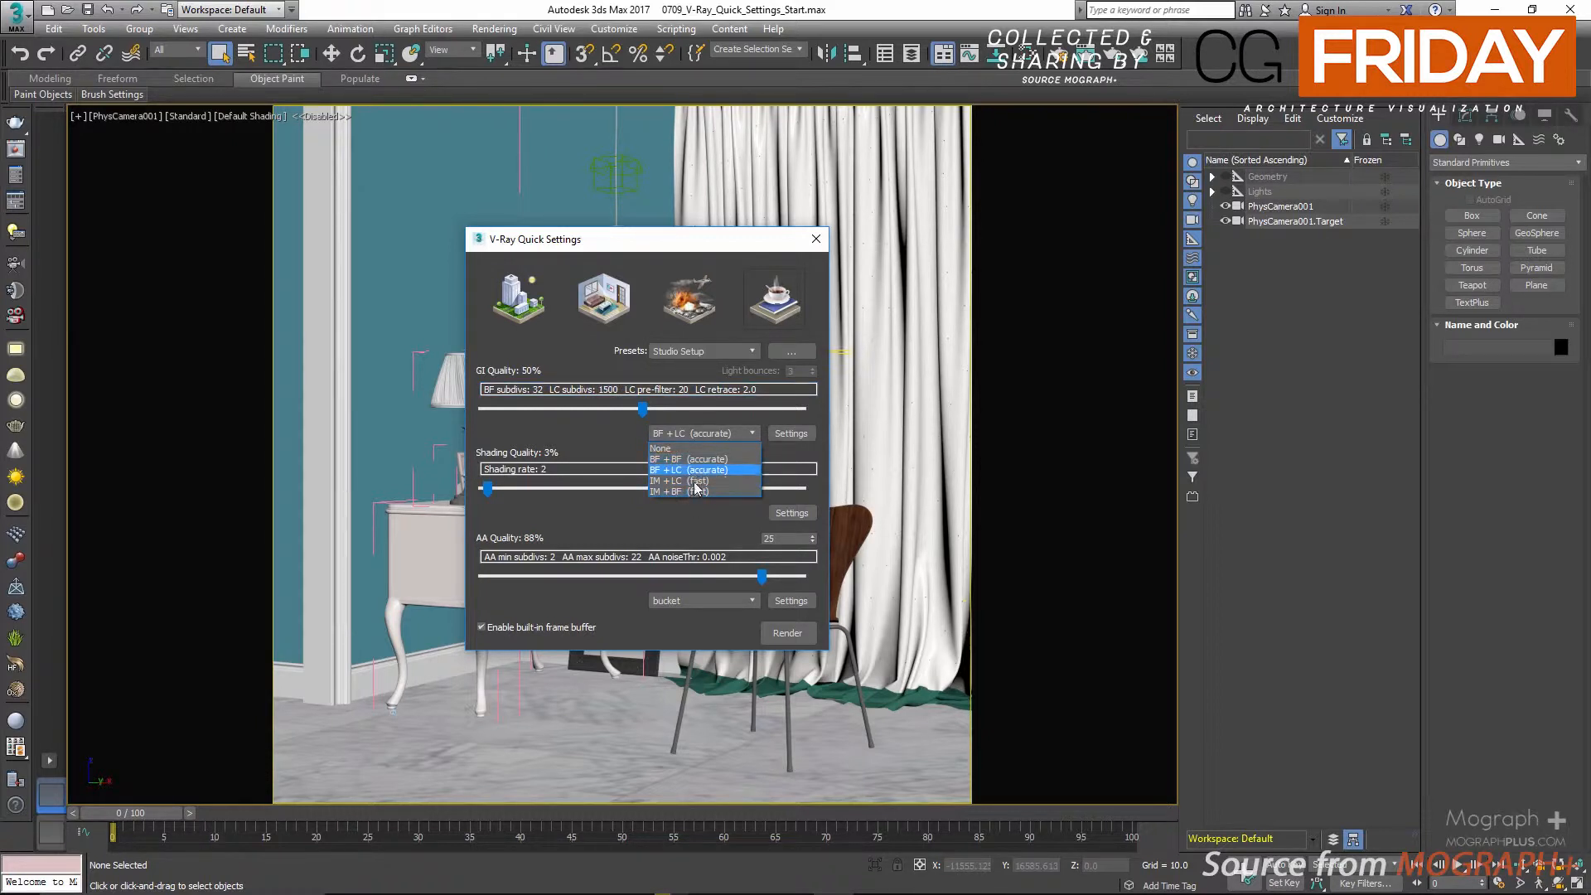
click(595, 431)
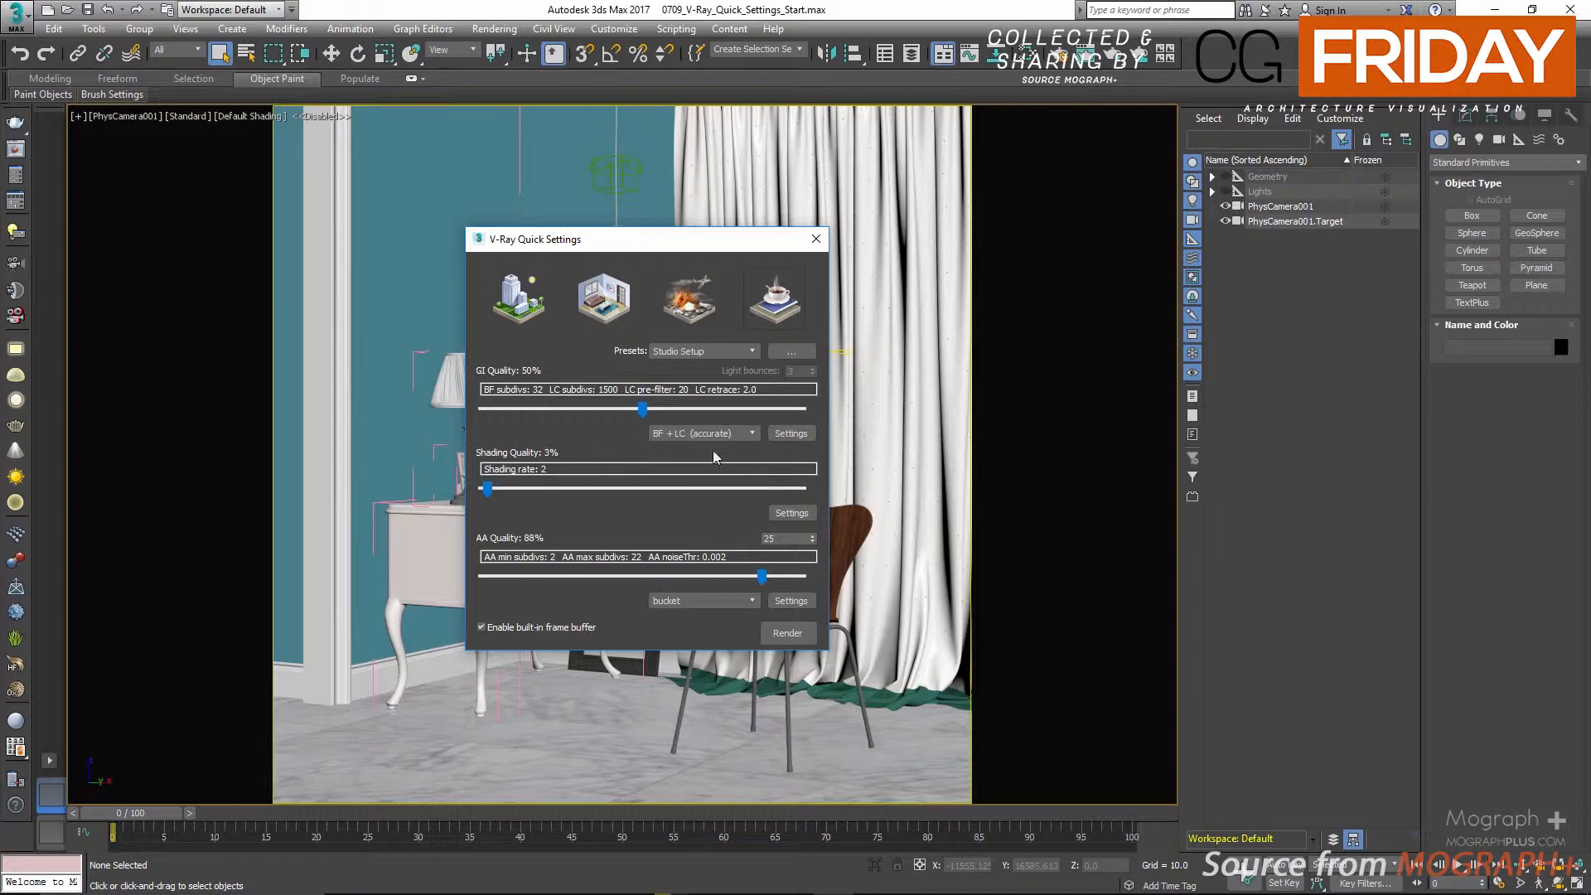
click(791, 433)
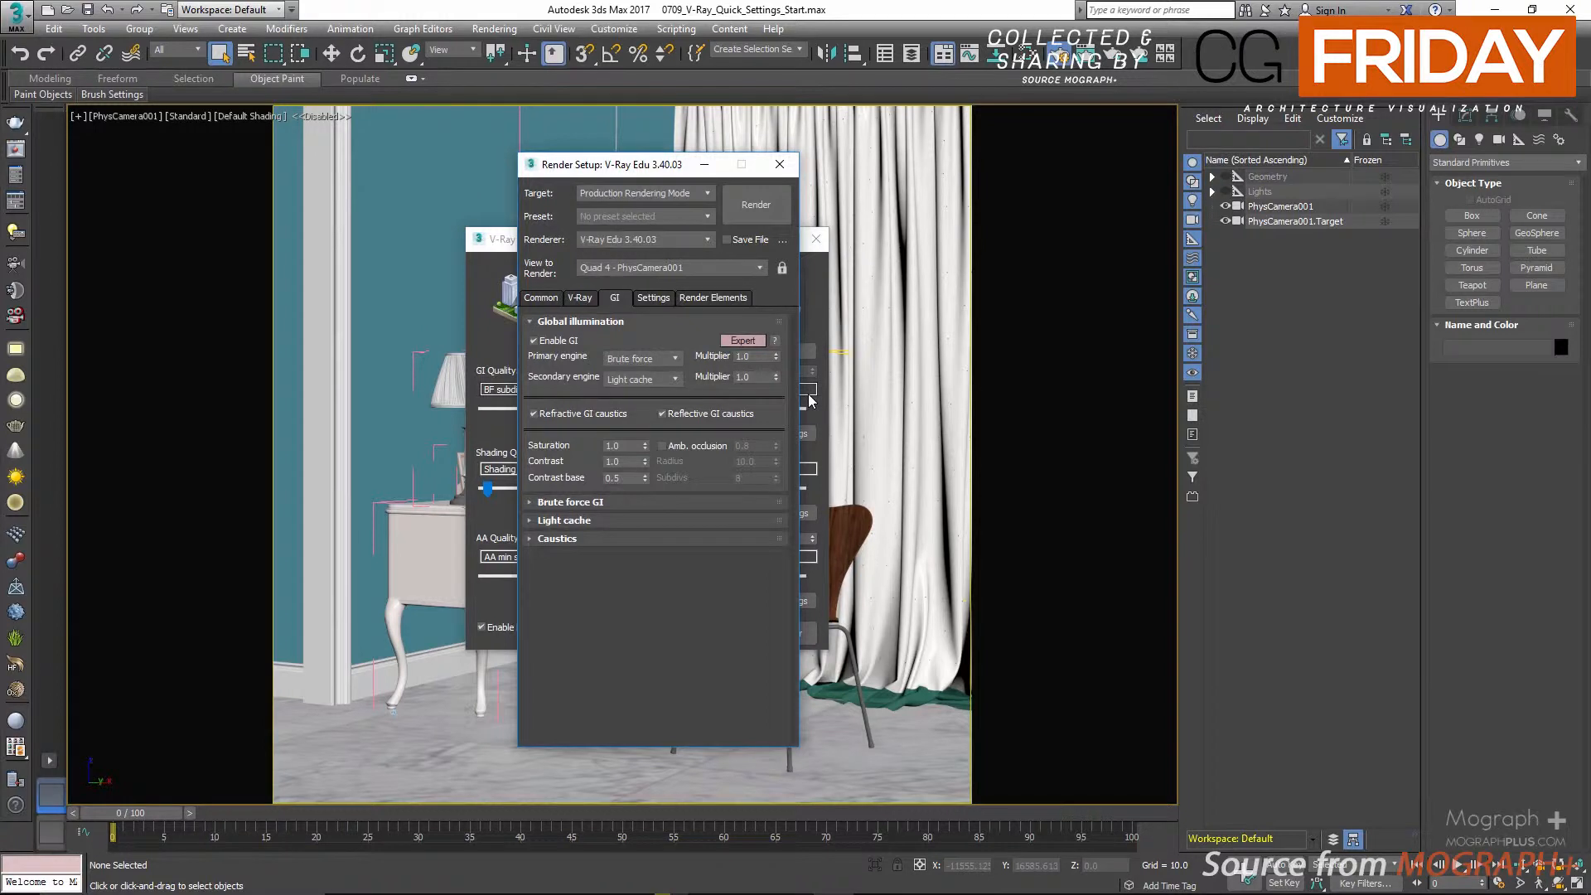
click(777, 168)
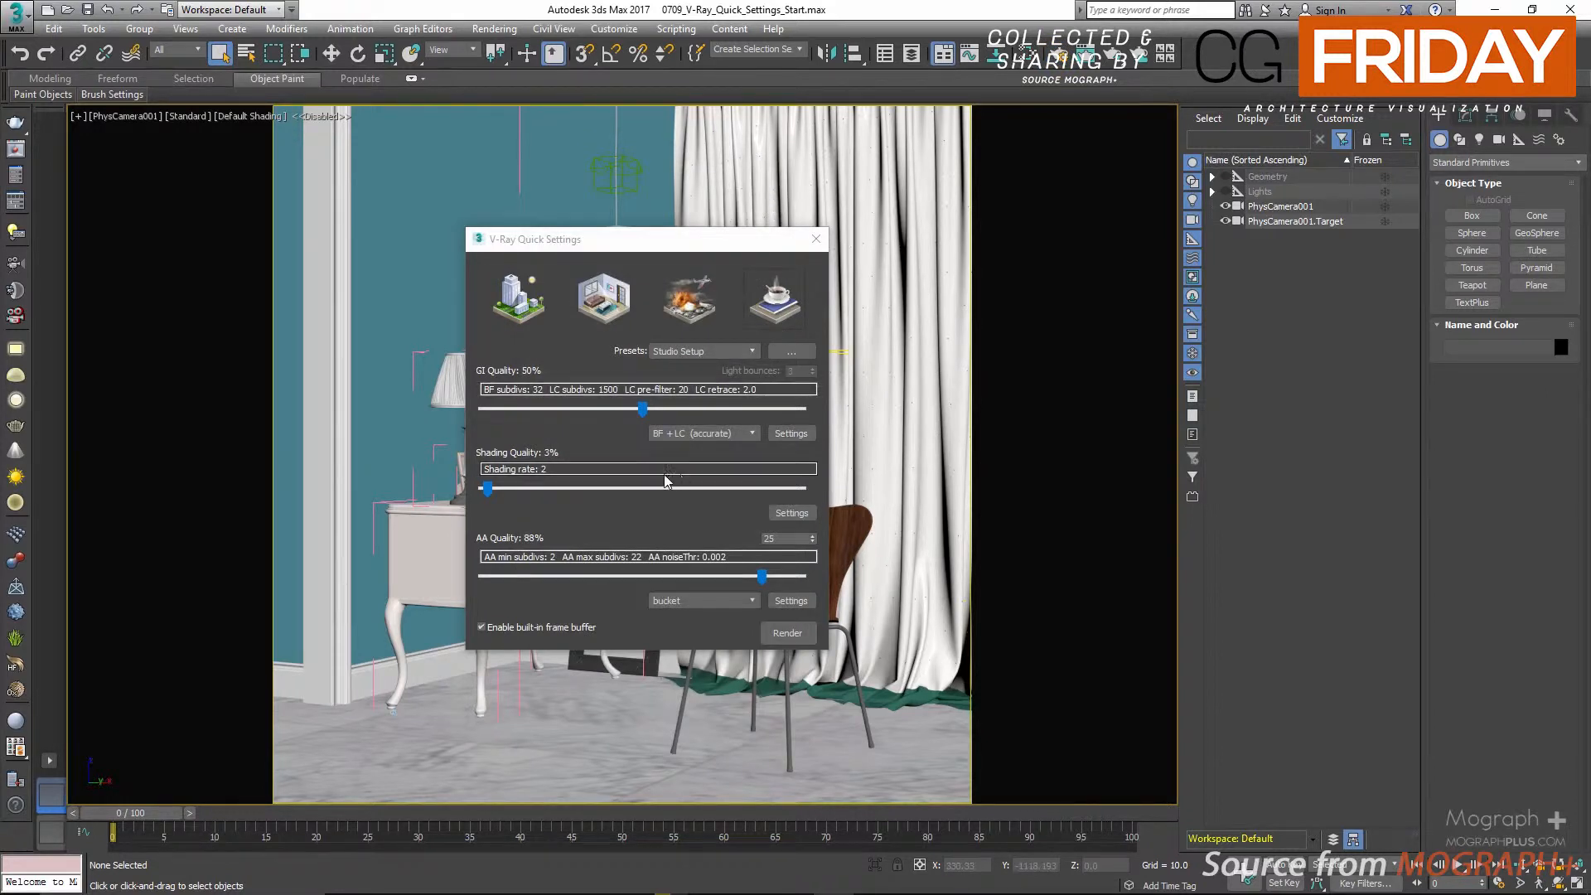
Step: Lower the AA quality to 8% and inspect the AA max subdivs and noise threshold
mouse_move(487, 489)
mouse_down()
mouse_move(688, 493)
mouse_move(485, 497)
mouse_up()
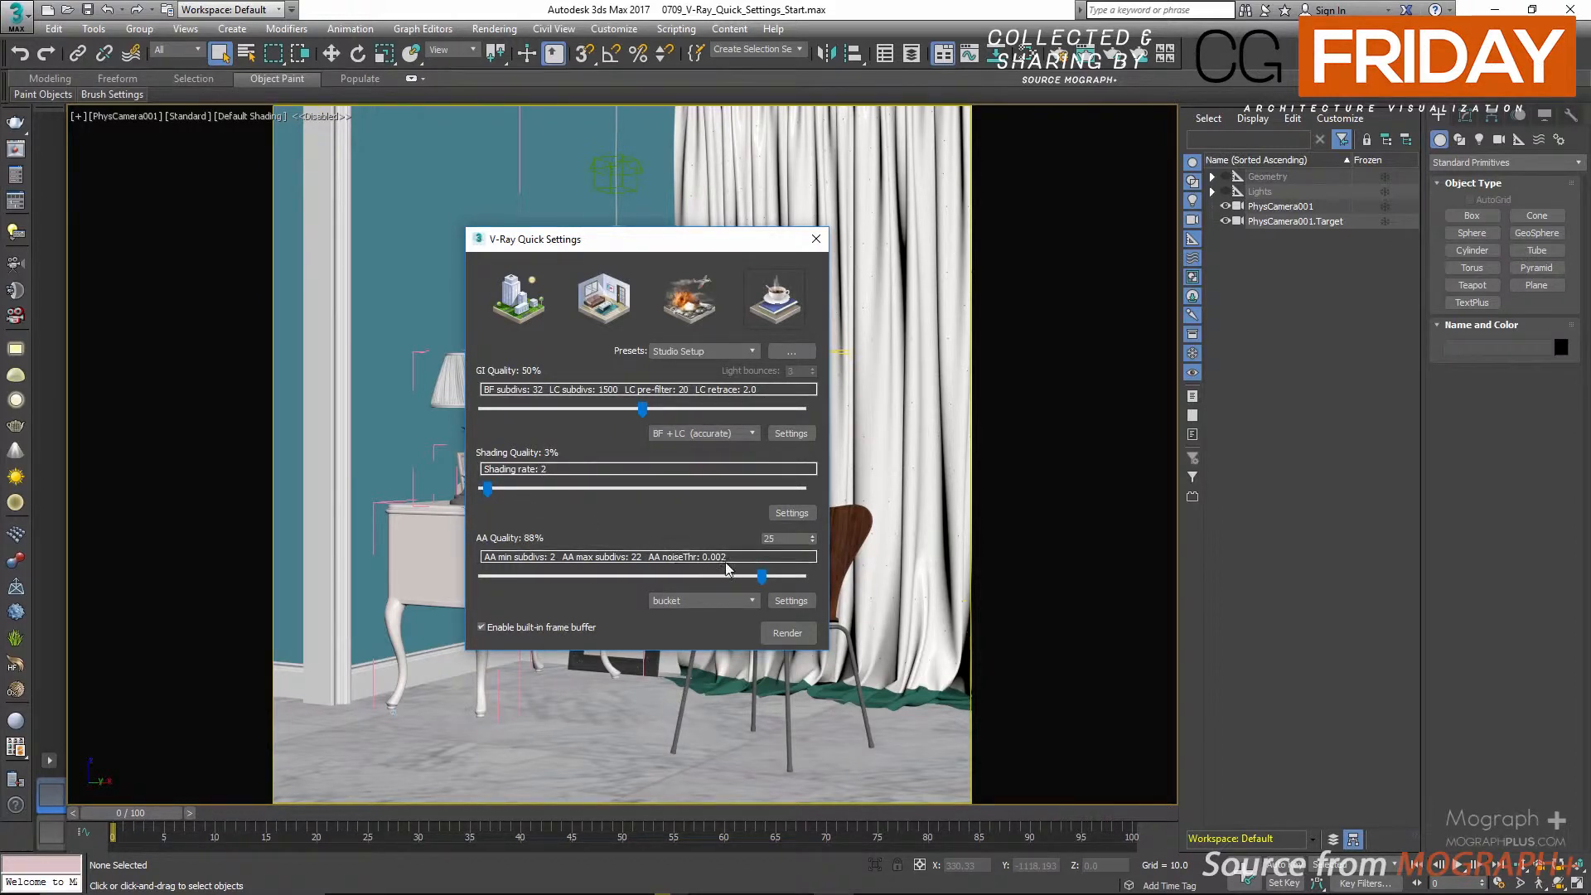
click(765, 579)
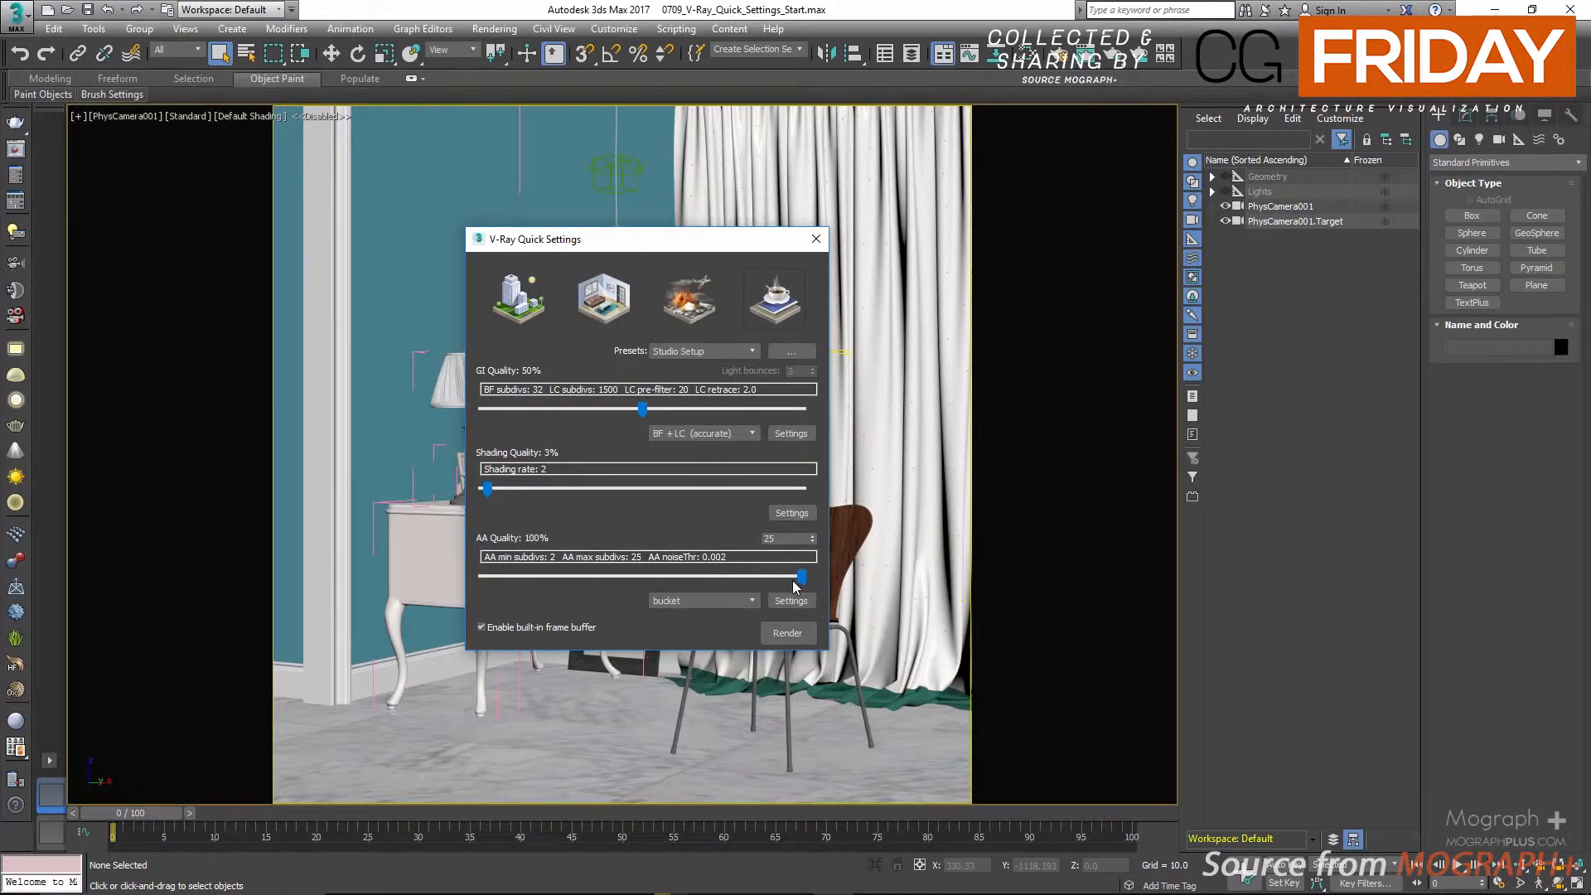
drag(798, 580, 500, 600)
click(629, 556)
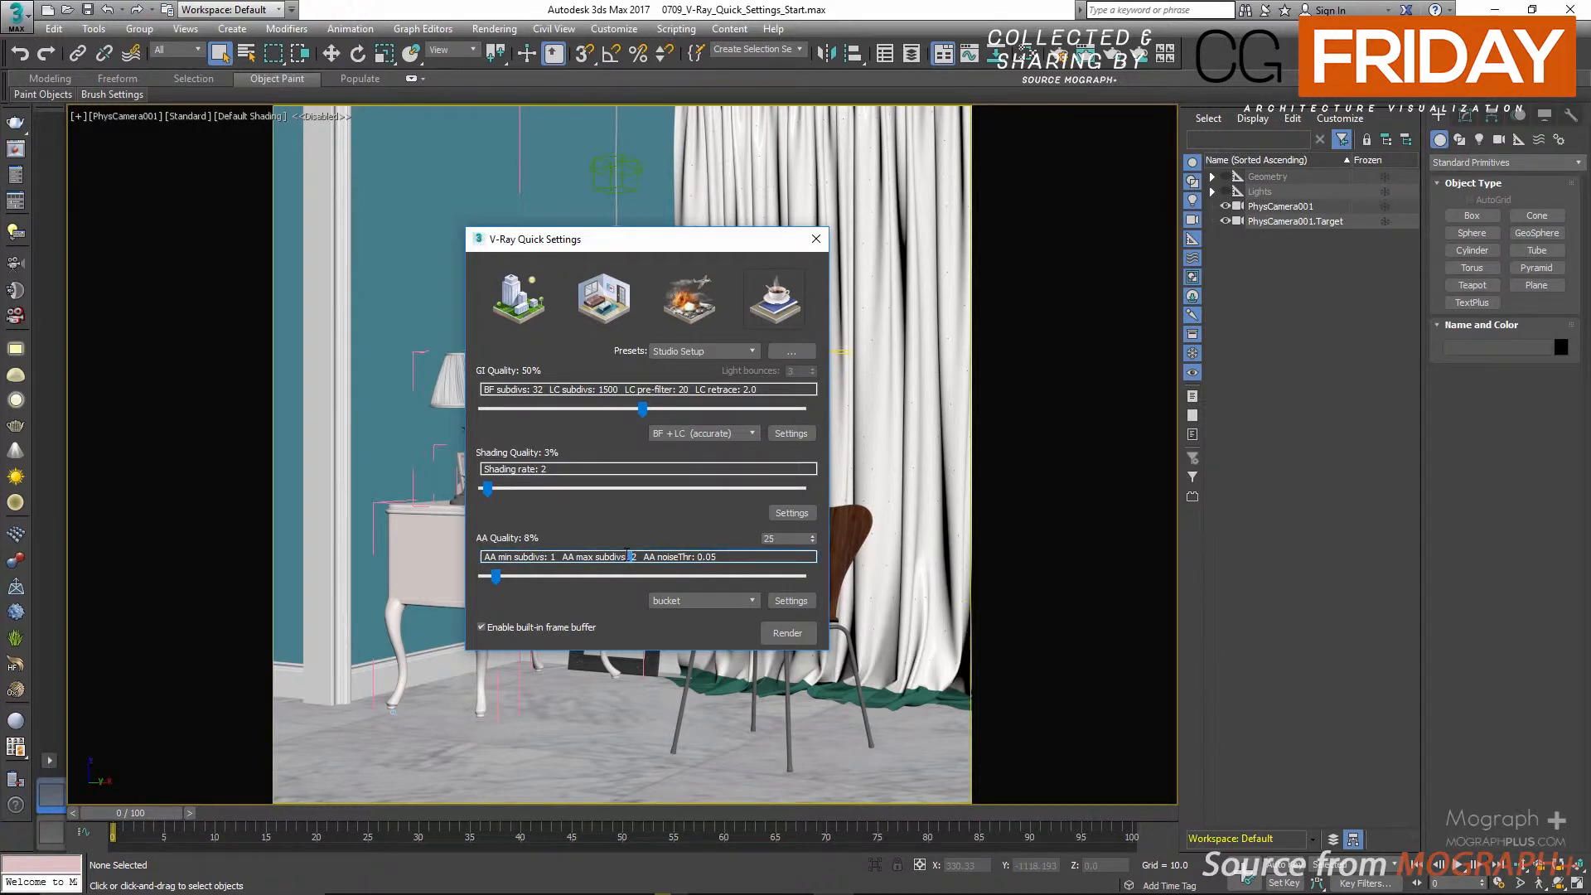
drag(724, 560, 698, 562)
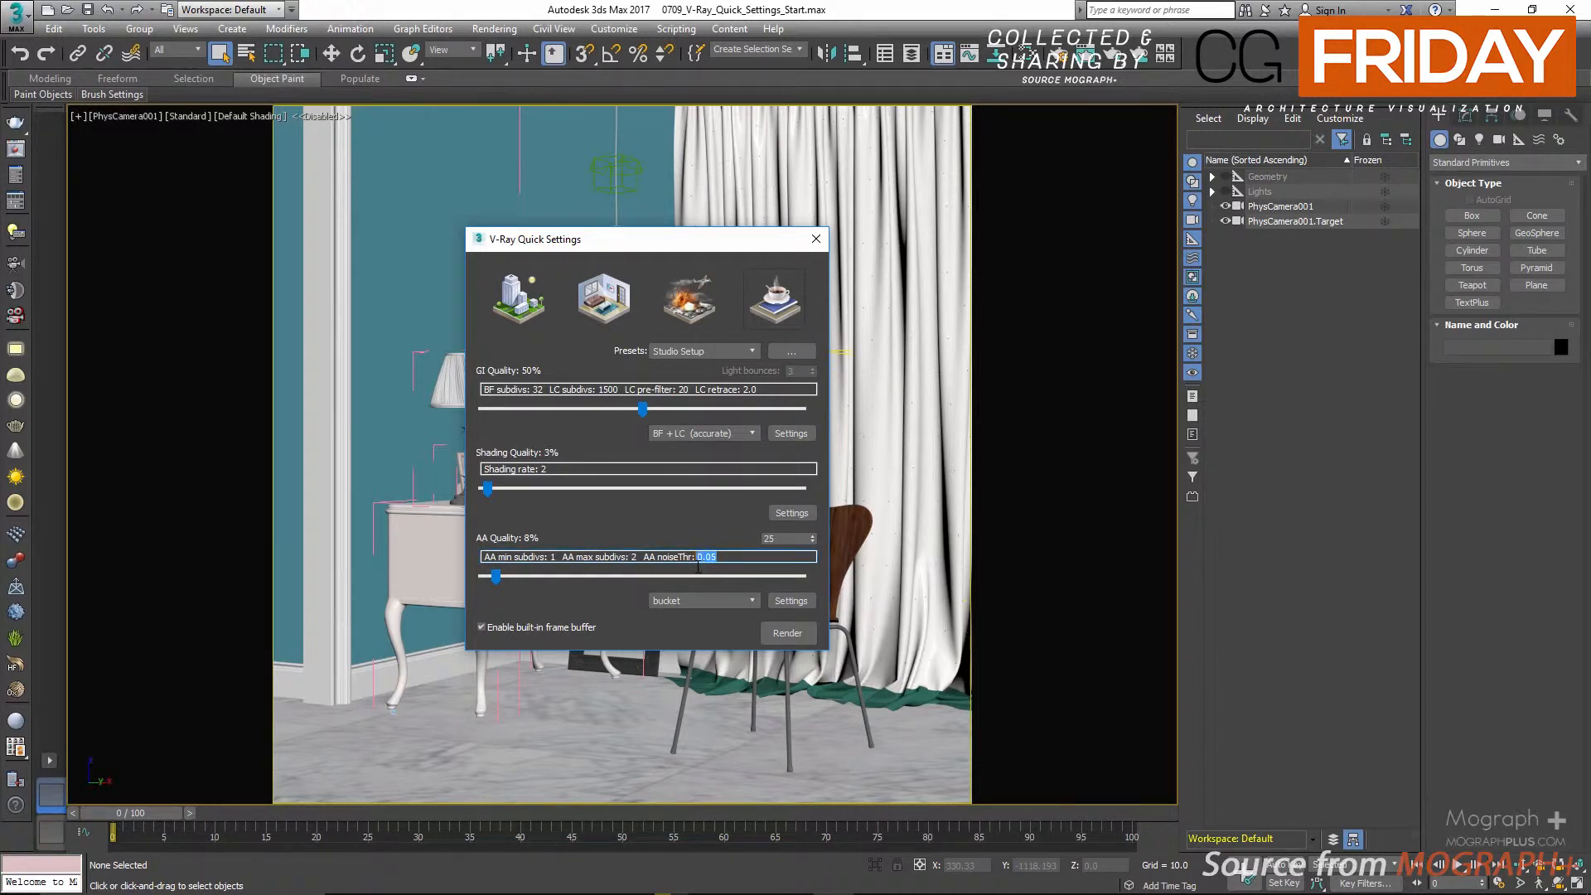
Step: Raise the AA quality to 88% and inspect the AA noise threshold
click(497, 577)
drag(499, 581, 647, 584)
drag(738, 558, 702, 570)
Step: Examine the image sampler types and the bucket sampler settings in Render Setup, and close Render Setup
click(677, 600)
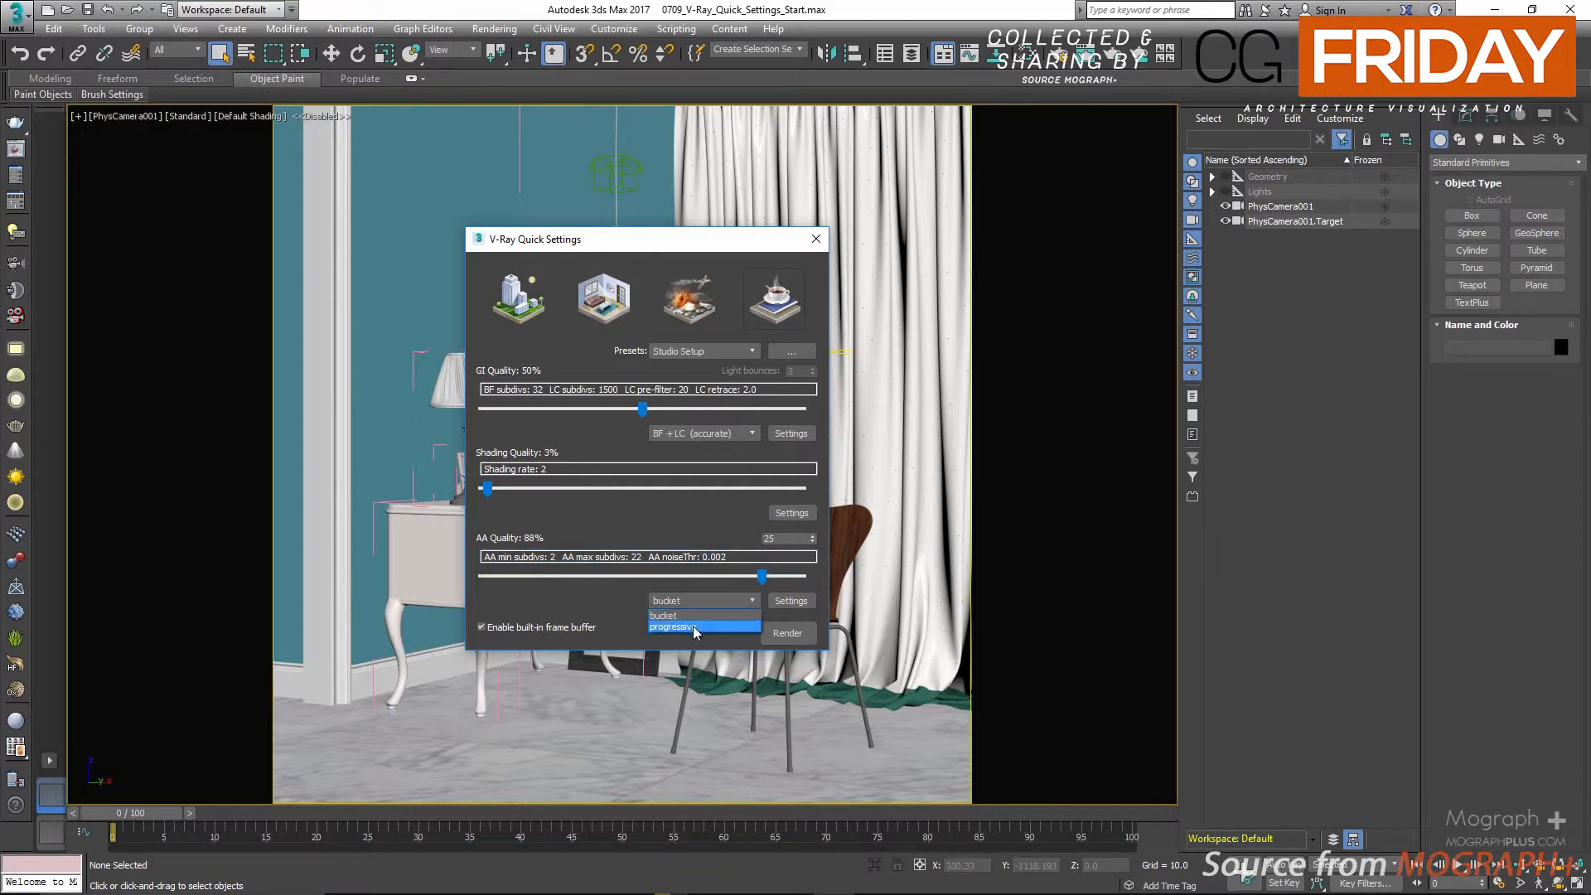
click(626, 589)
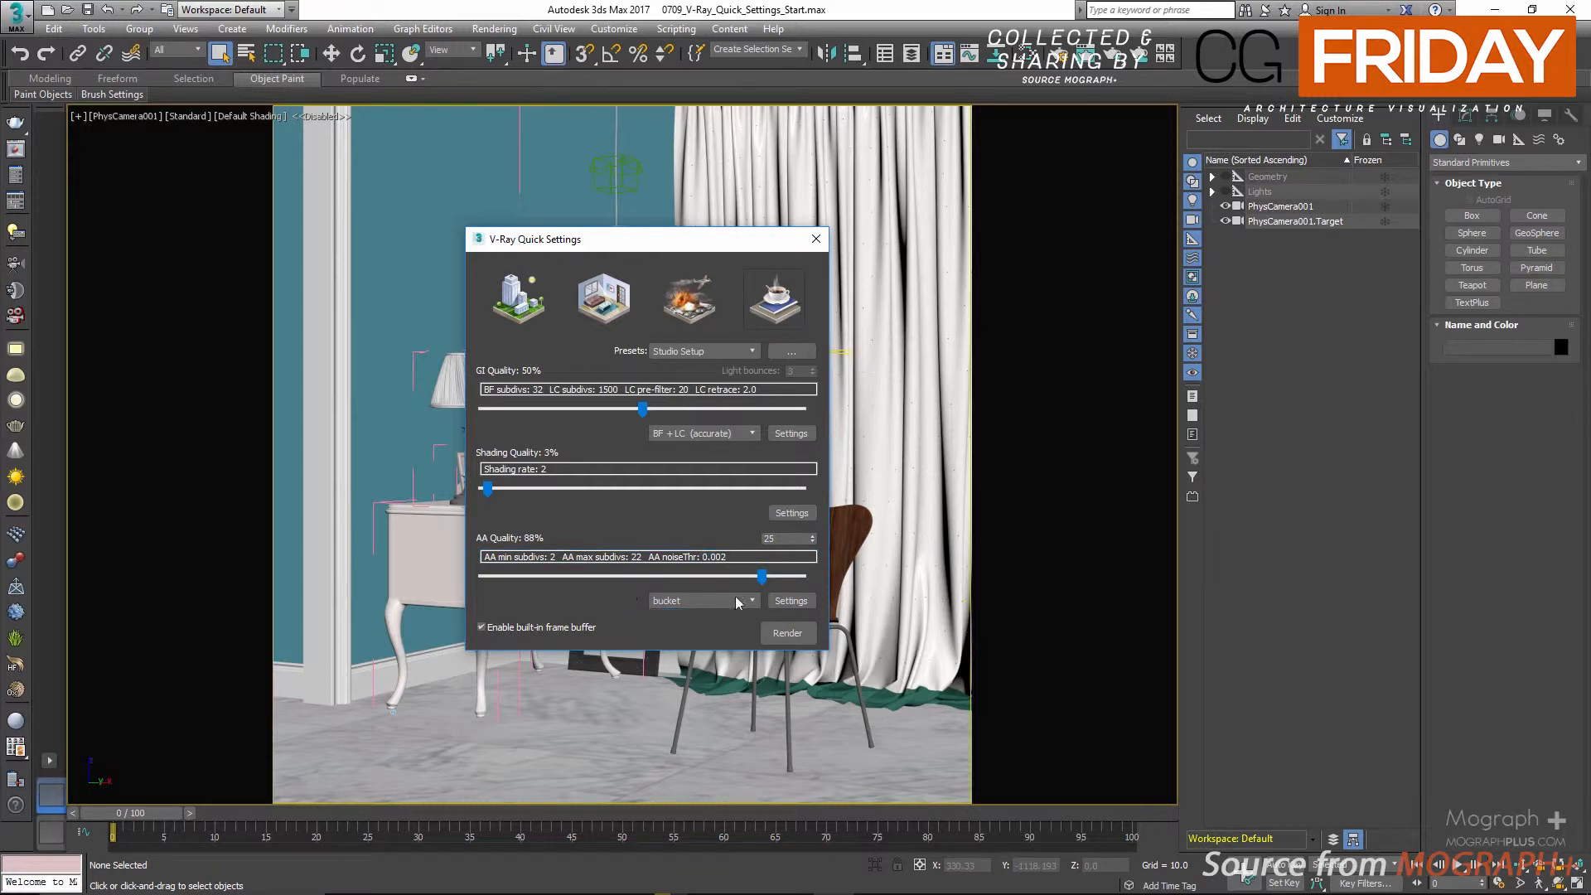
click(791, 600)
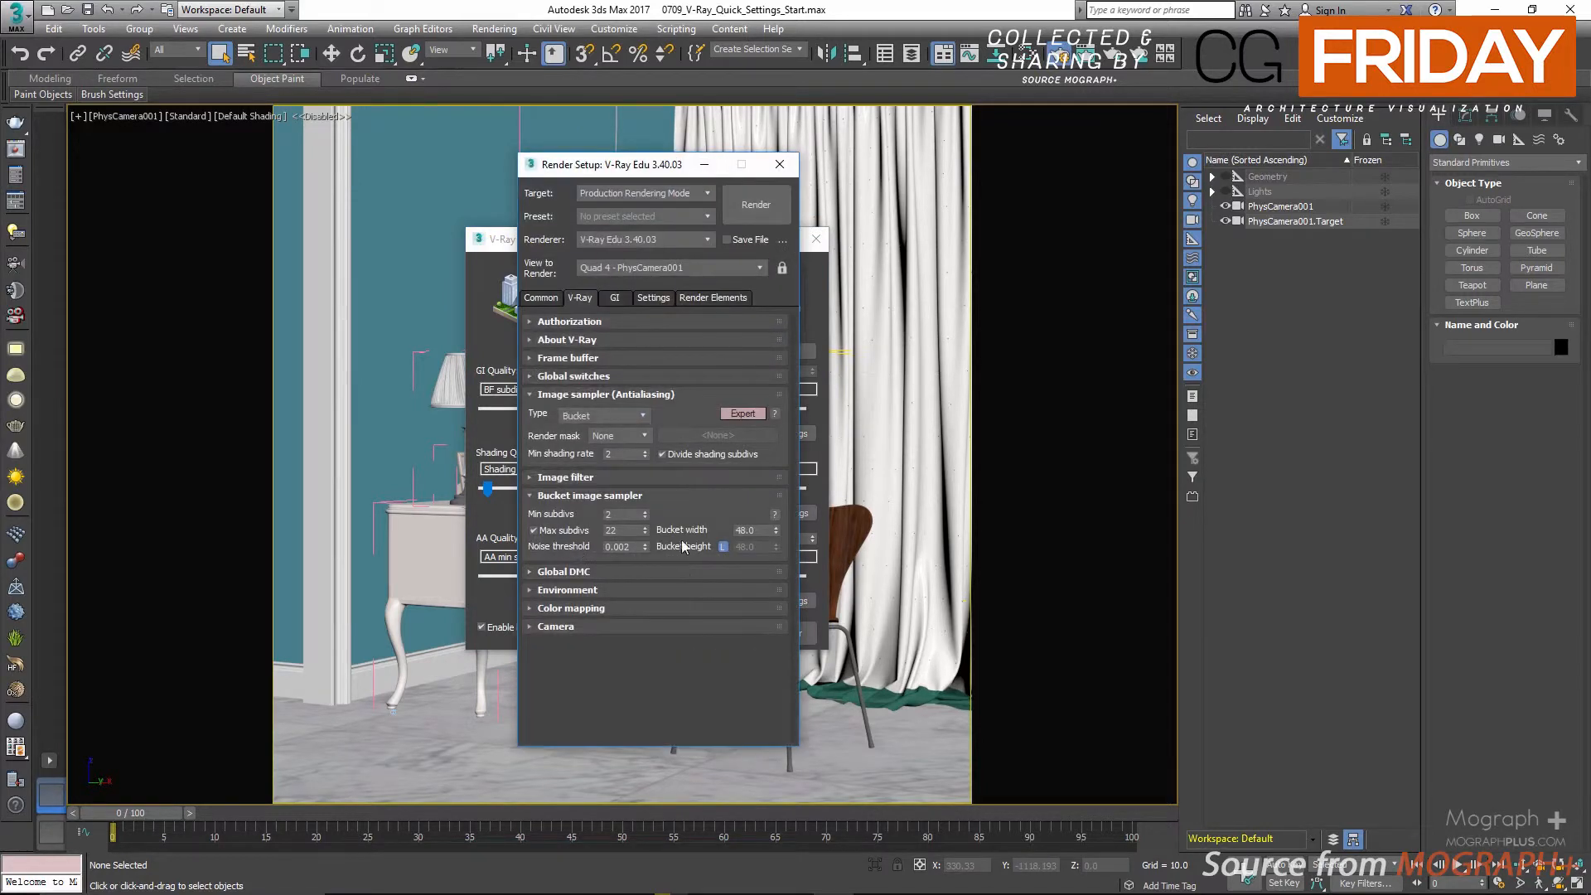
click(654, 479)
click(780, 165)
Step: Switch the built-in frame buffer off and back on
click(517, 630)
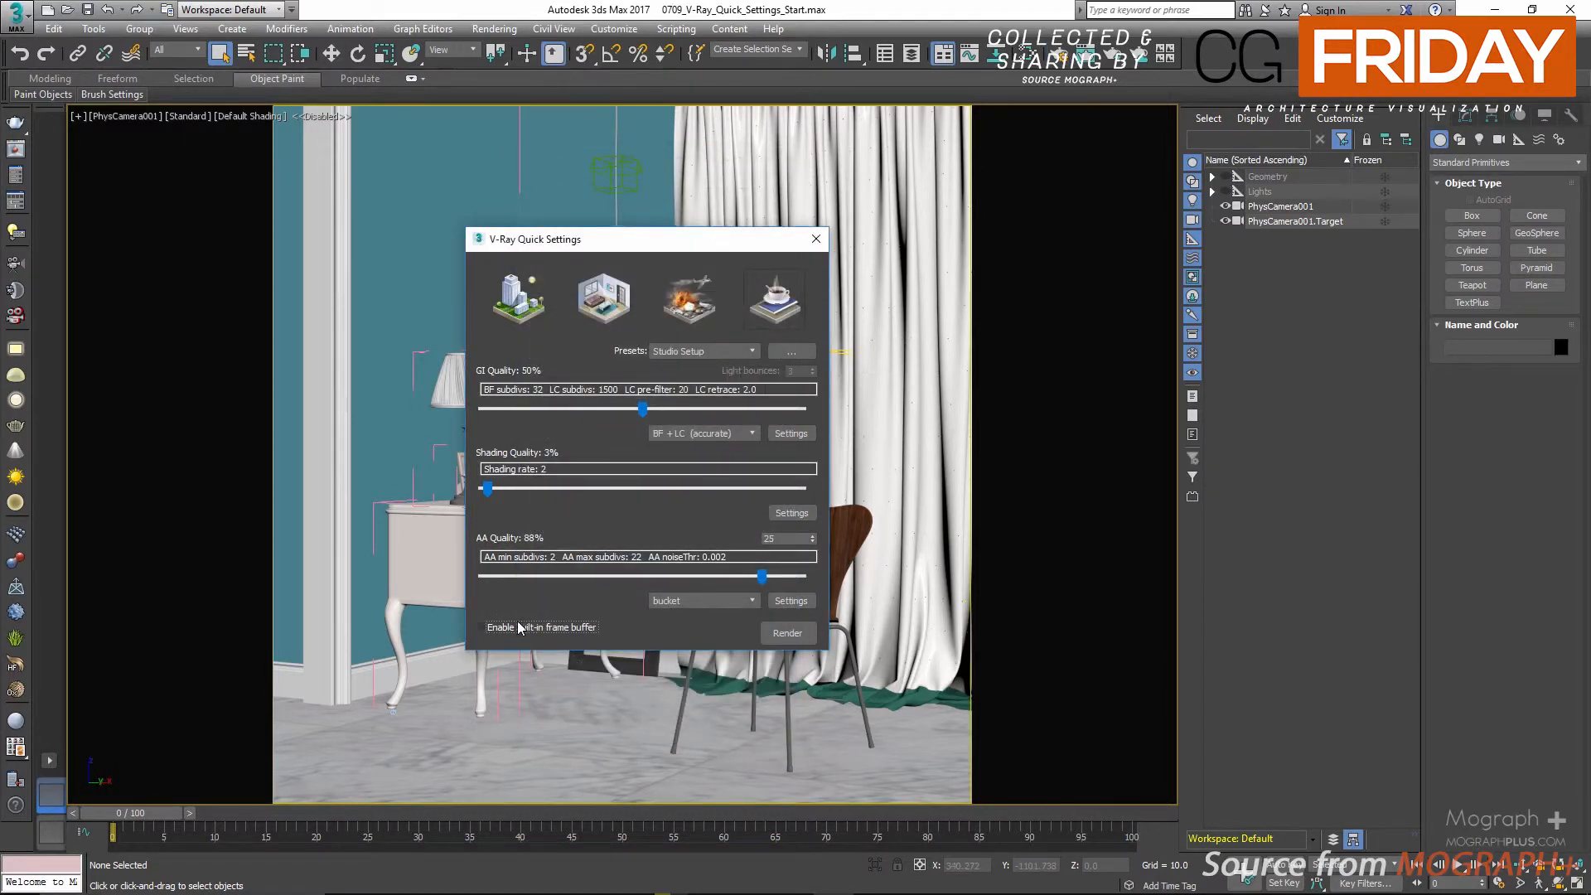
click(519, 627)
Step: Apply the ArchViz exterior preset and look through the list of available presets, keeping ArchViz exterior
click(522, 302)
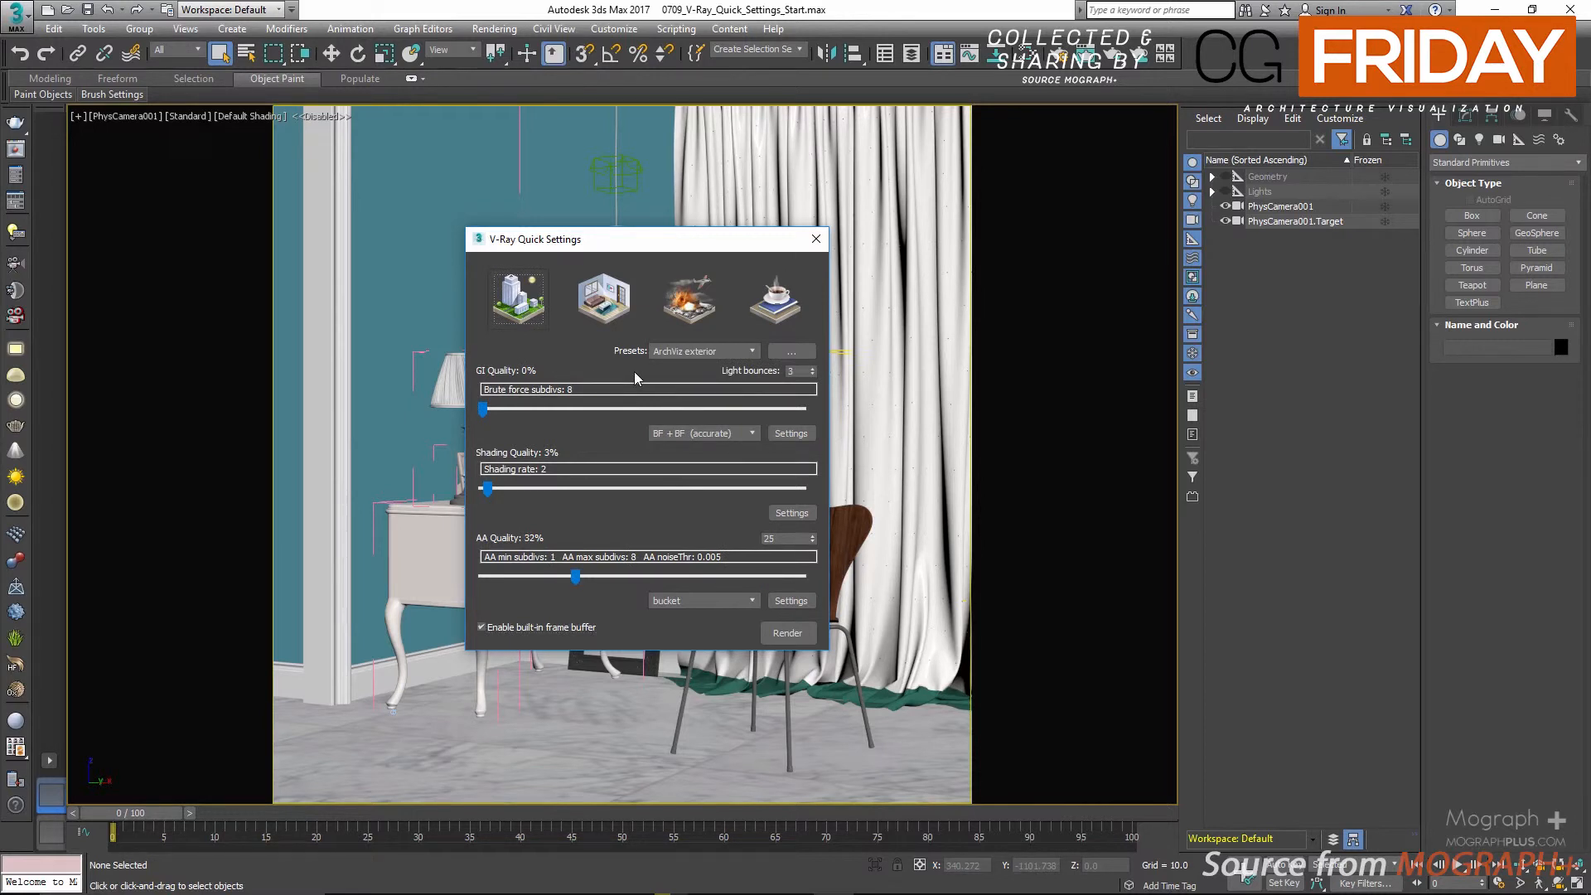
click(683, 353)
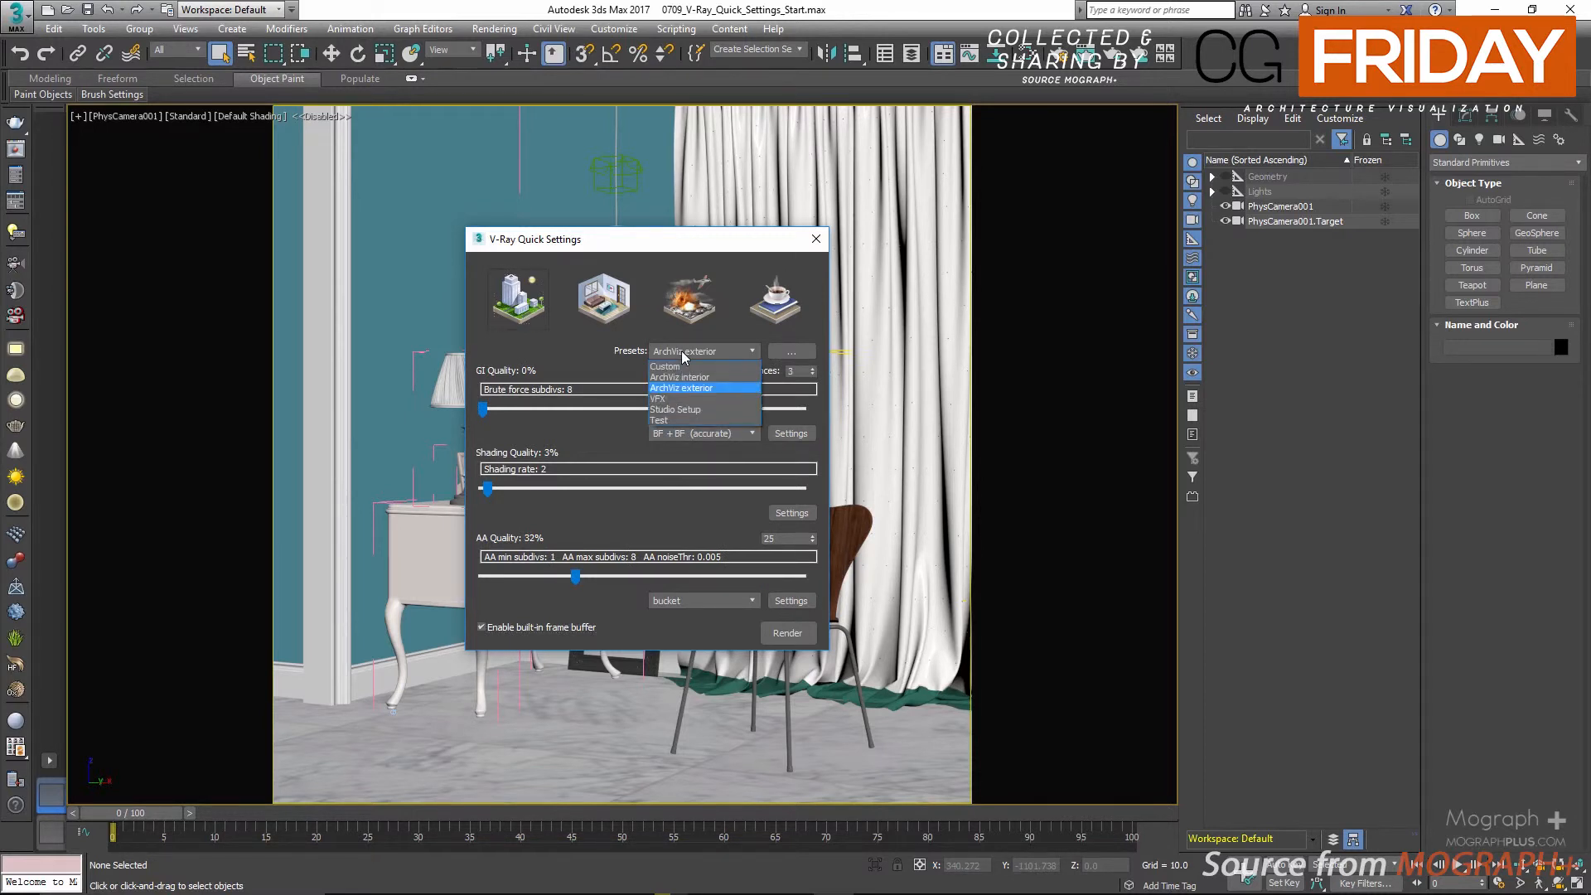
click(584, 351)
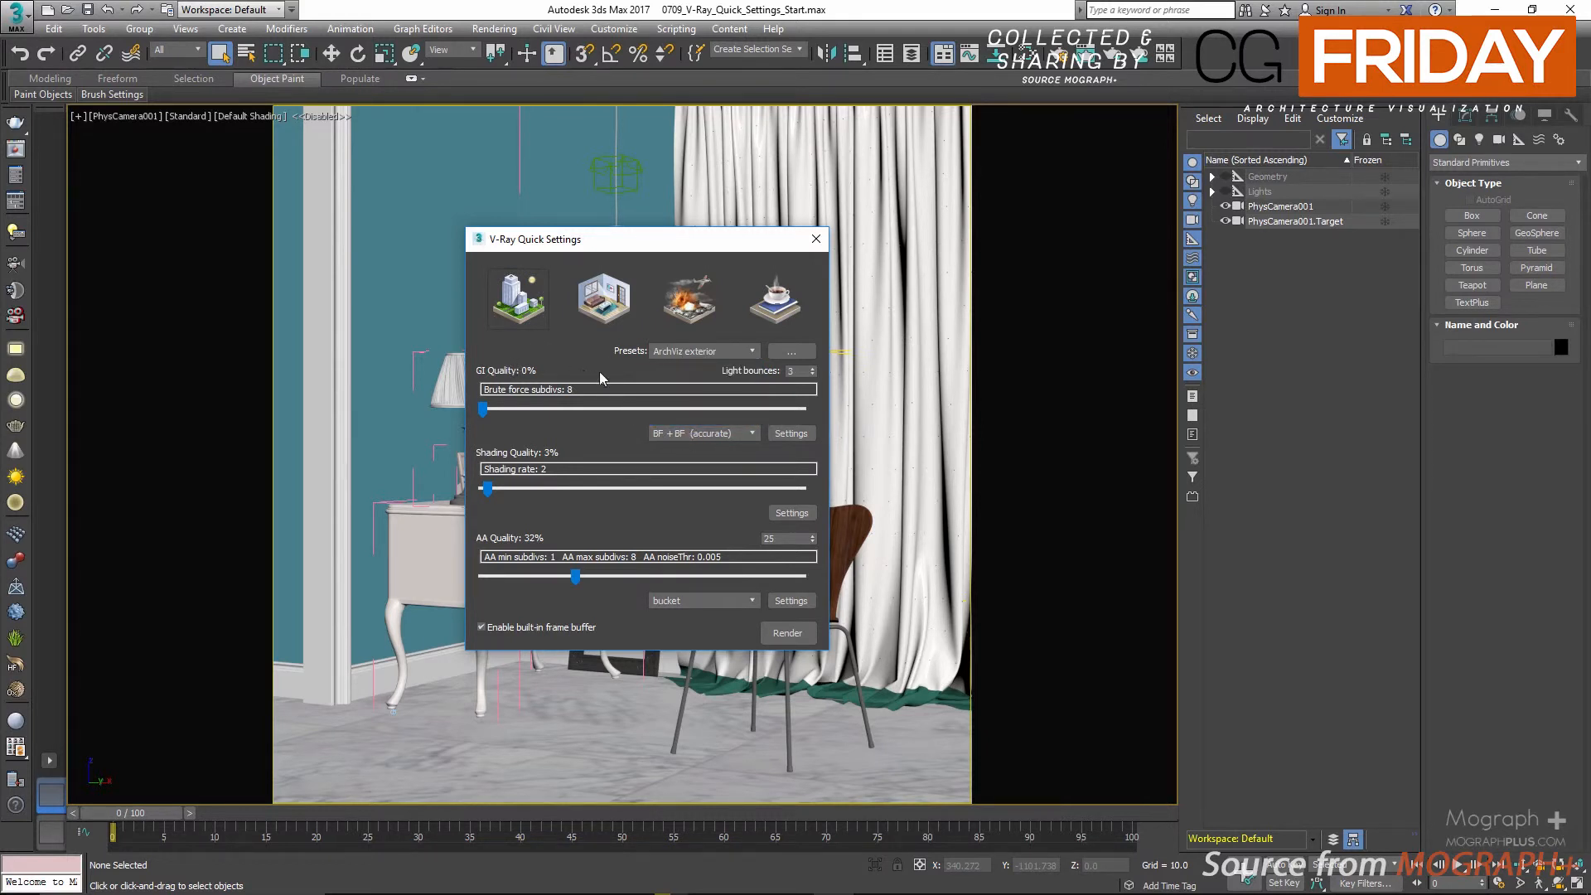
click(682, 353)
click(677, 352)
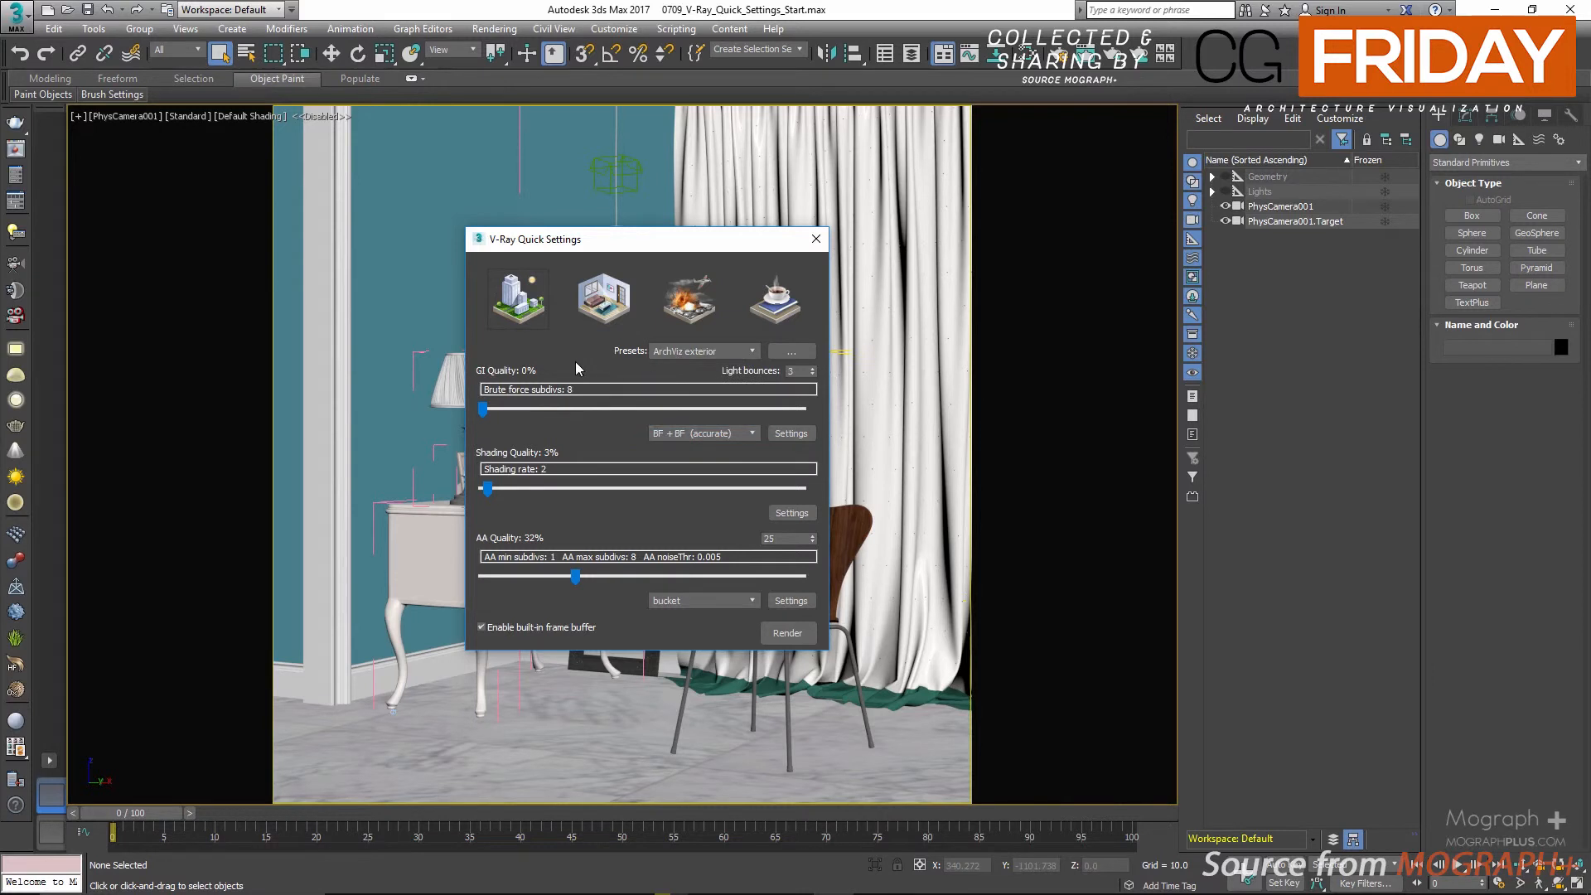